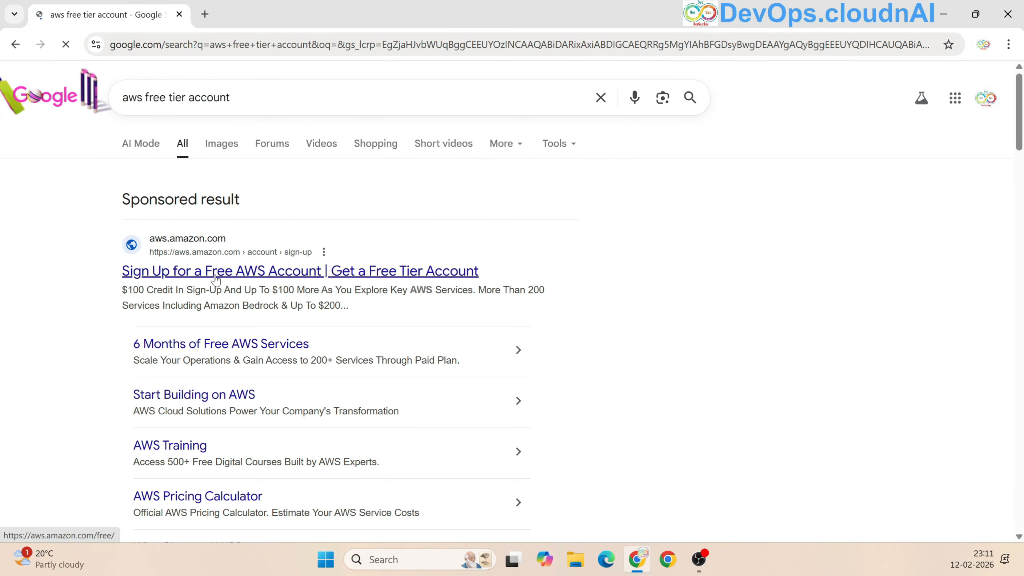
Step: Open the sponsored 'Sign Up for a Free AWS Account' search result
left_click(295, 275)
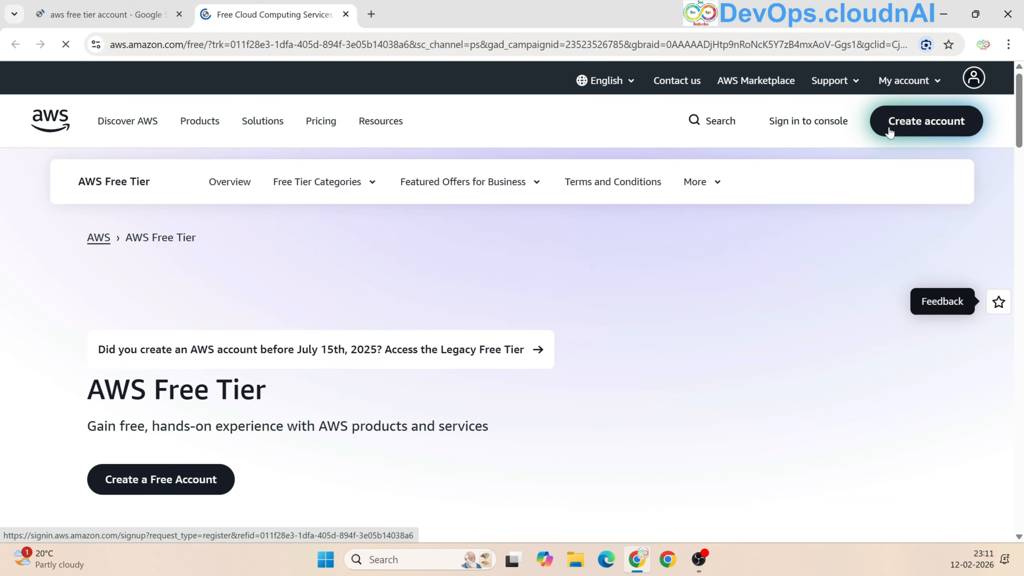
Step: Start creating a new AWS account from the Free Tier page
left_click(930, 131)
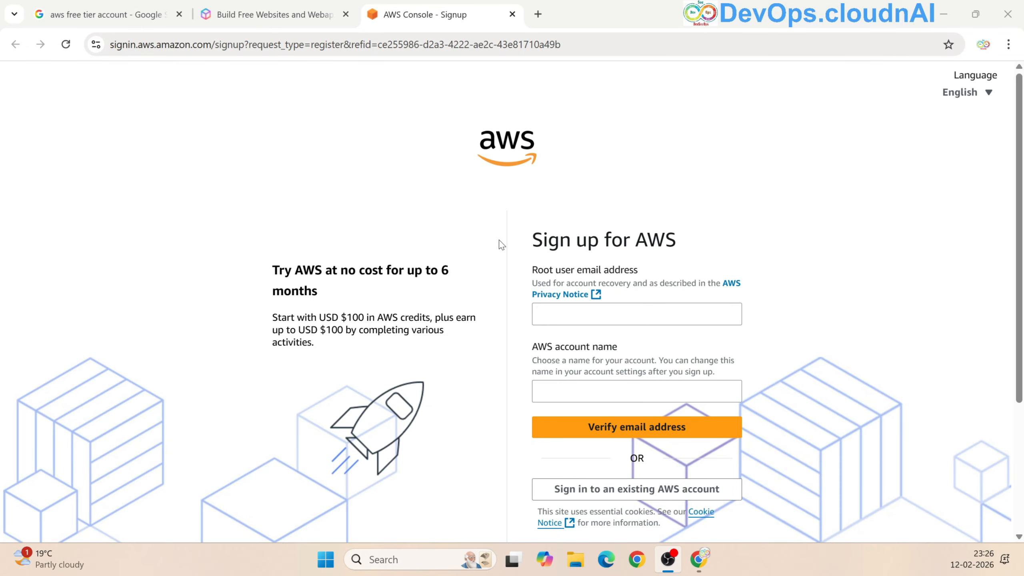
Step: Enter the root user email and account name DevSecOpscloudnAI, then submit for email verification
left_click_drag(529, 241, 681, 237)
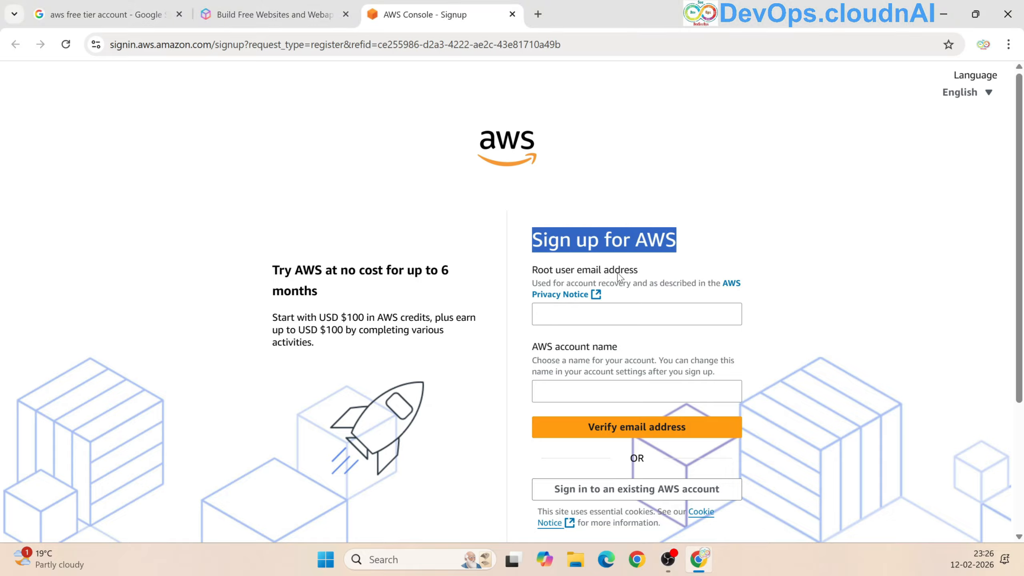
left_click(569, 318)
key("ctrl+v")
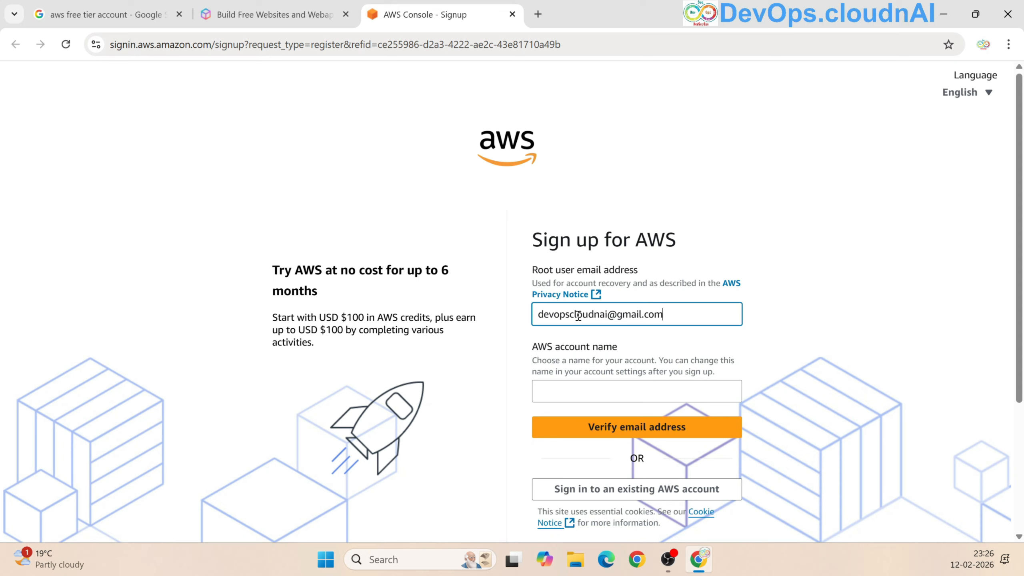
left_click(576, 387)
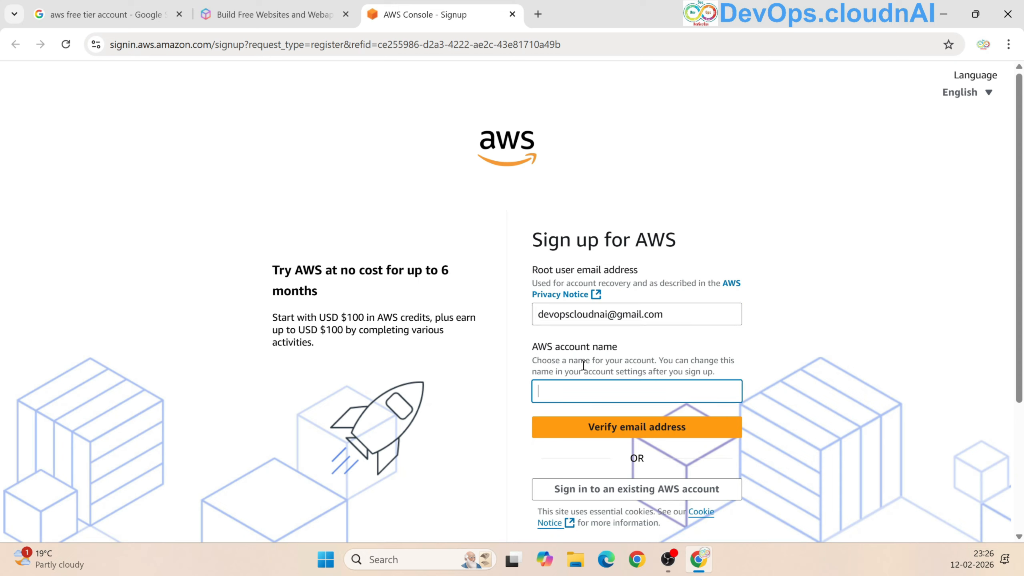
type("DevSecOpscloudnAI")
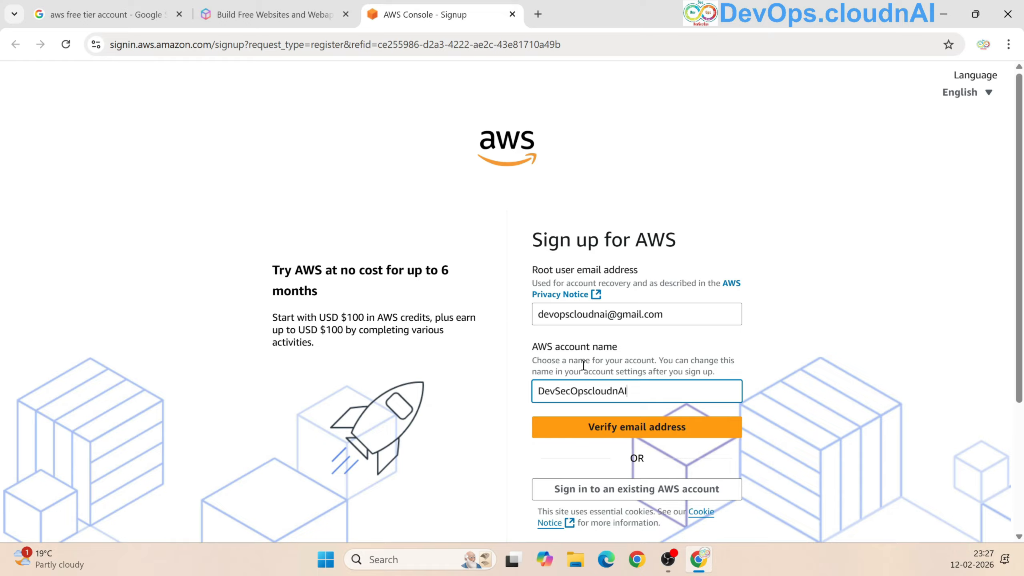
left_click(639, 433)
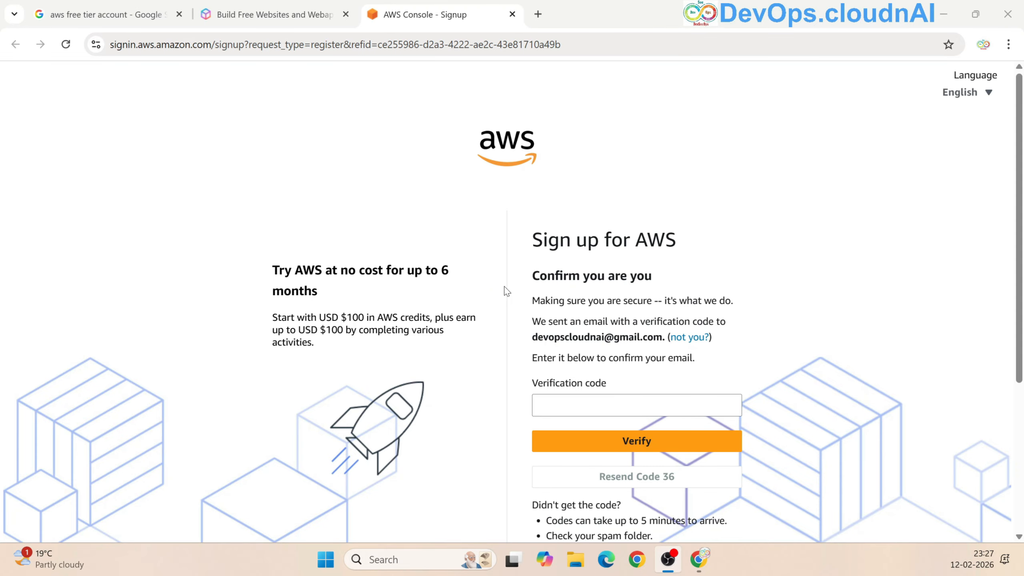
Step: Copy the verification code from the AWS email in Gmail and return to the sign-up code field
left_click(539, 15)
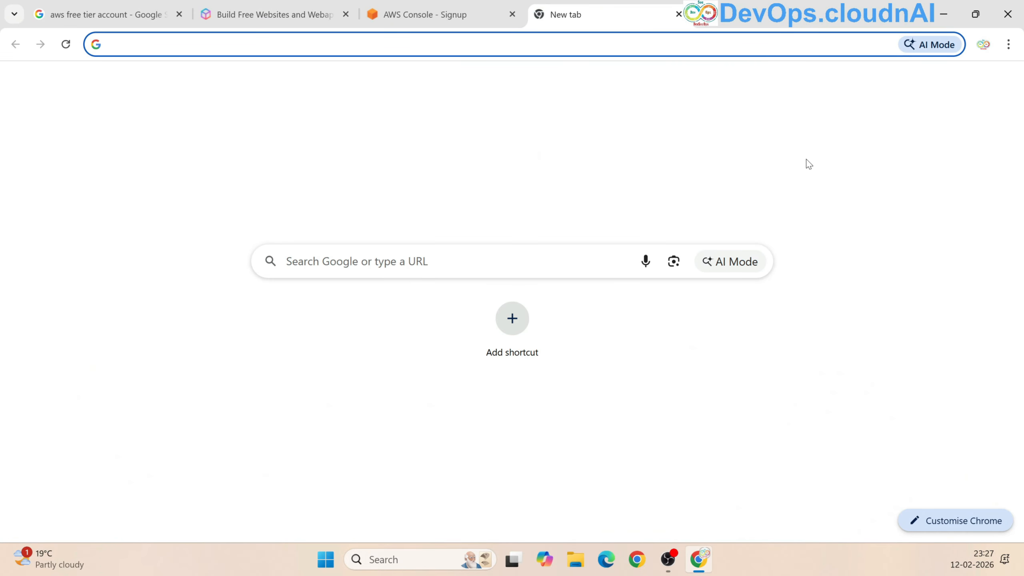
left_click(890, 85)
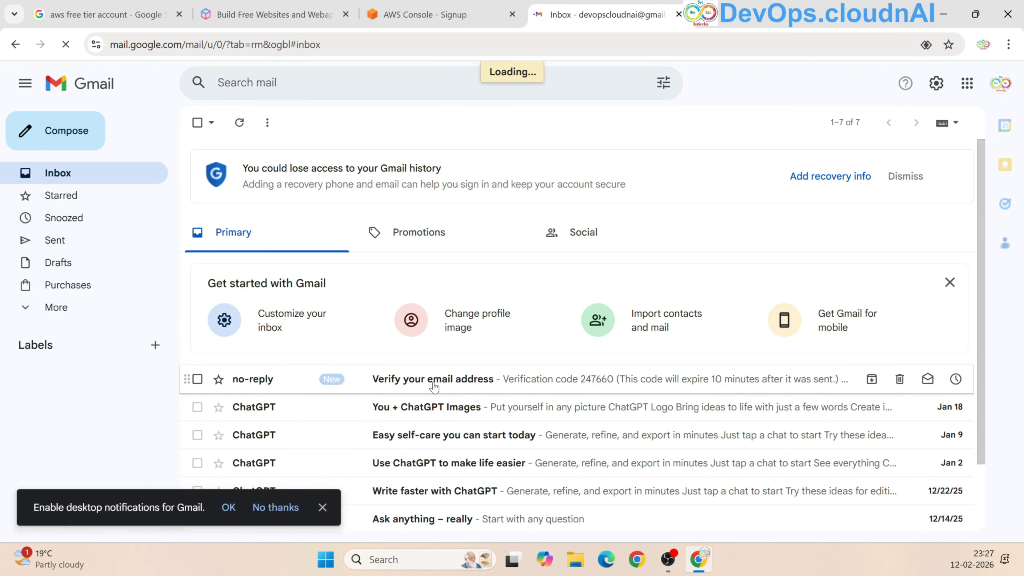
left_click(472, 388)
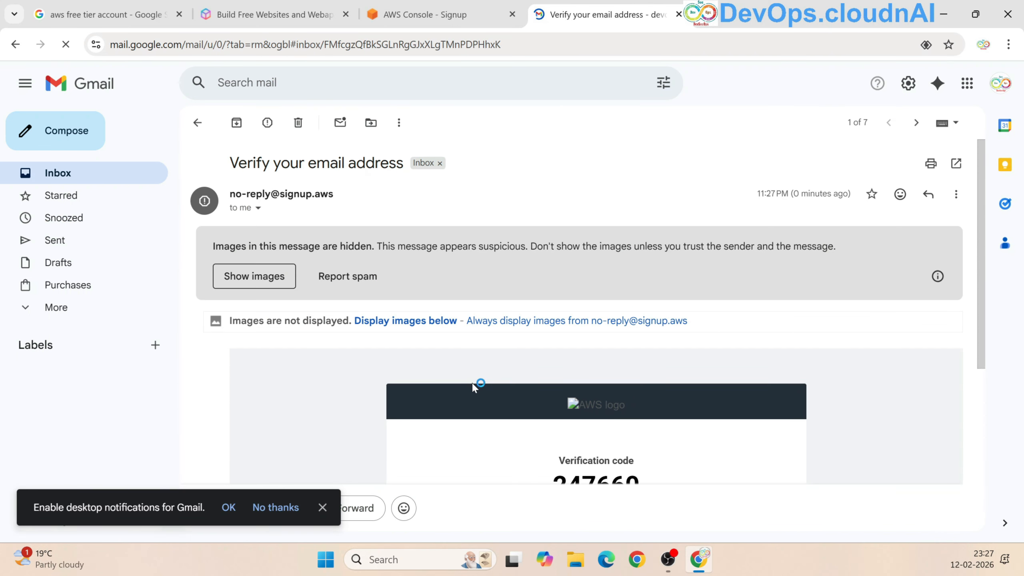
scroll(475, 349, "down", 5)
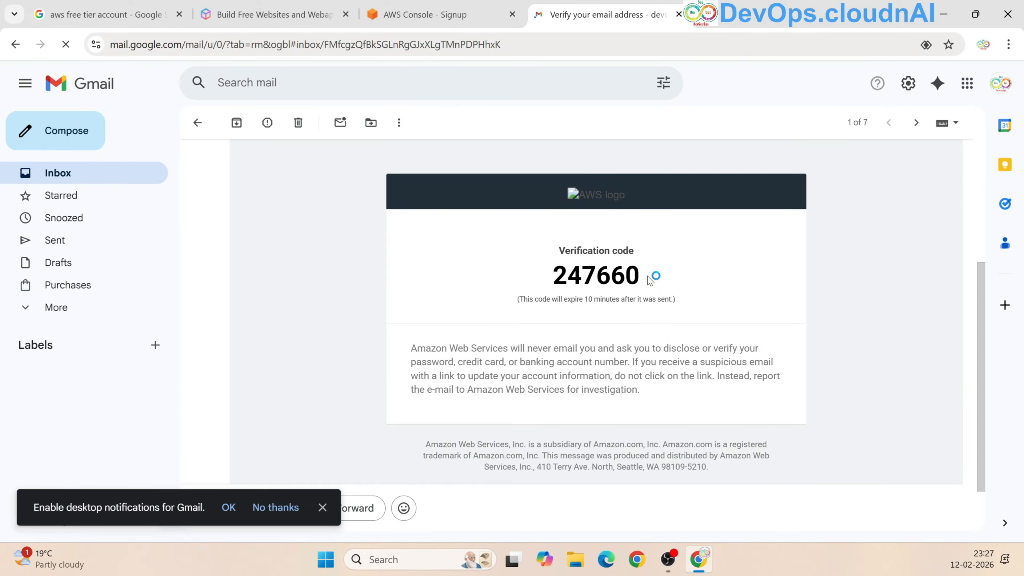
left_click_drag(654, 280, 553, 278)
left_click(427, 14)
left_click(610, 411)
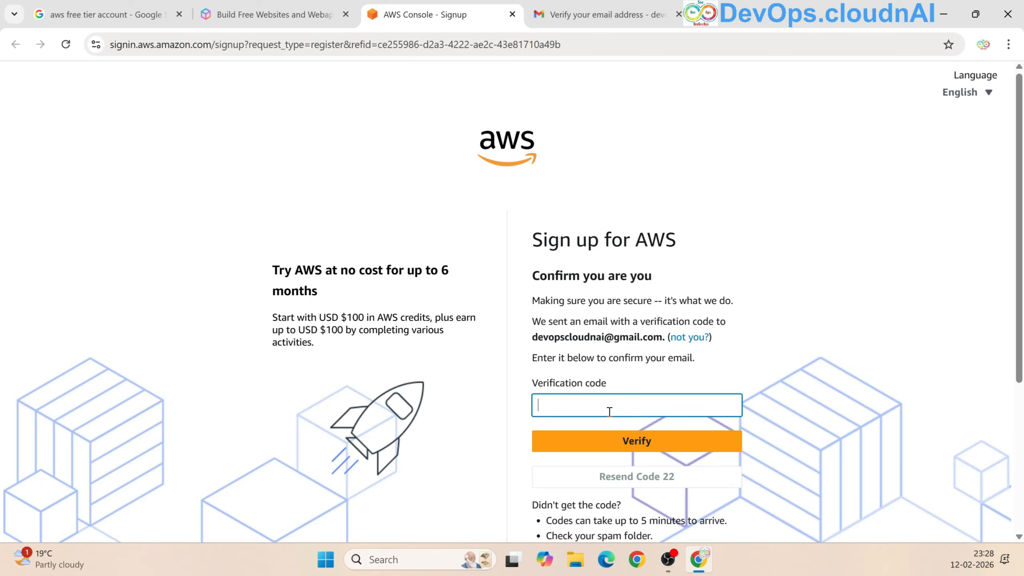
Step: Verify the email with the pasted code and enter the root user password in both fields
key("ctrl+v")
left_click(649, 446)
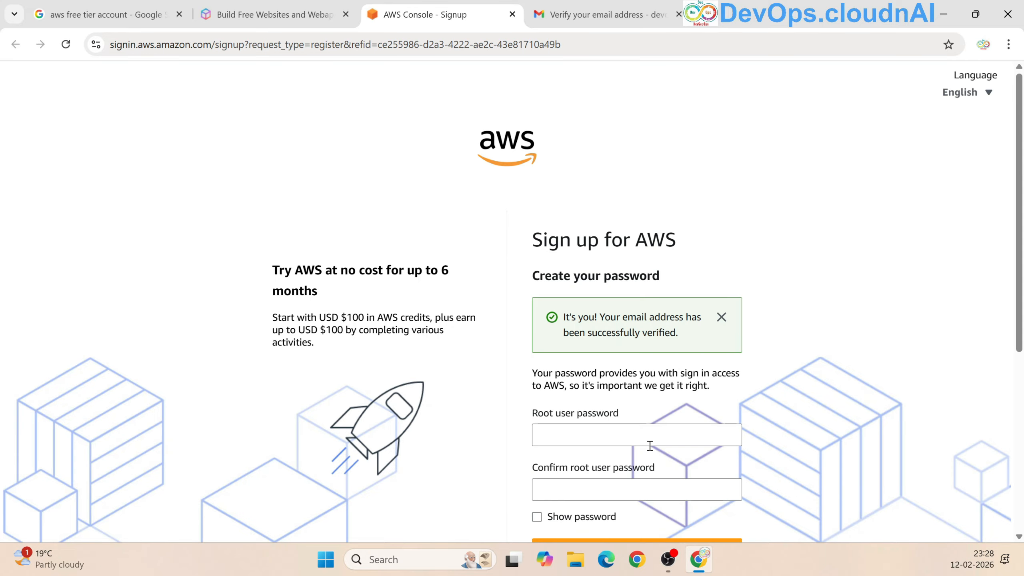
scroll(617, 411, "down", 2)
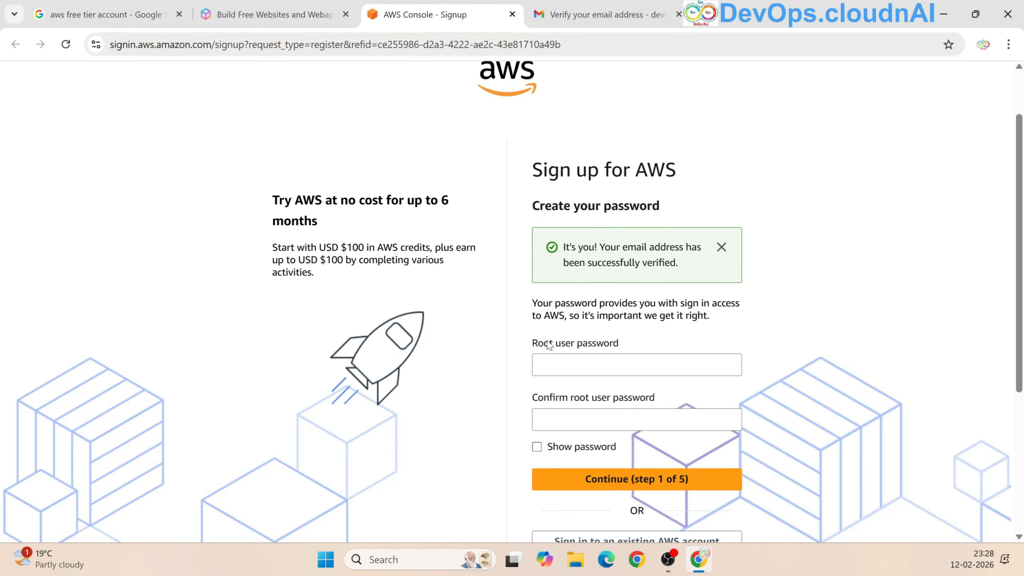
left_click(601, 369)
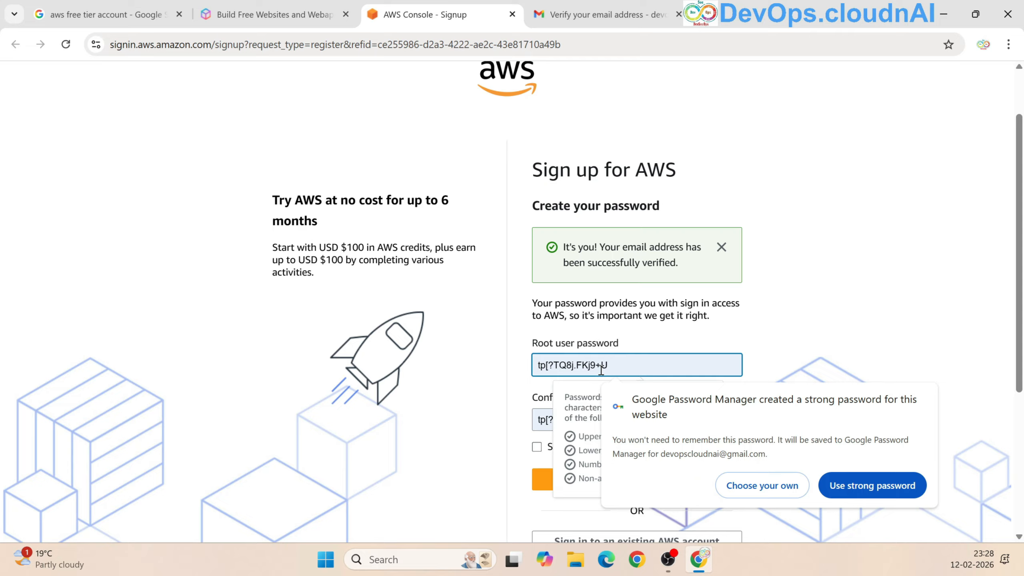
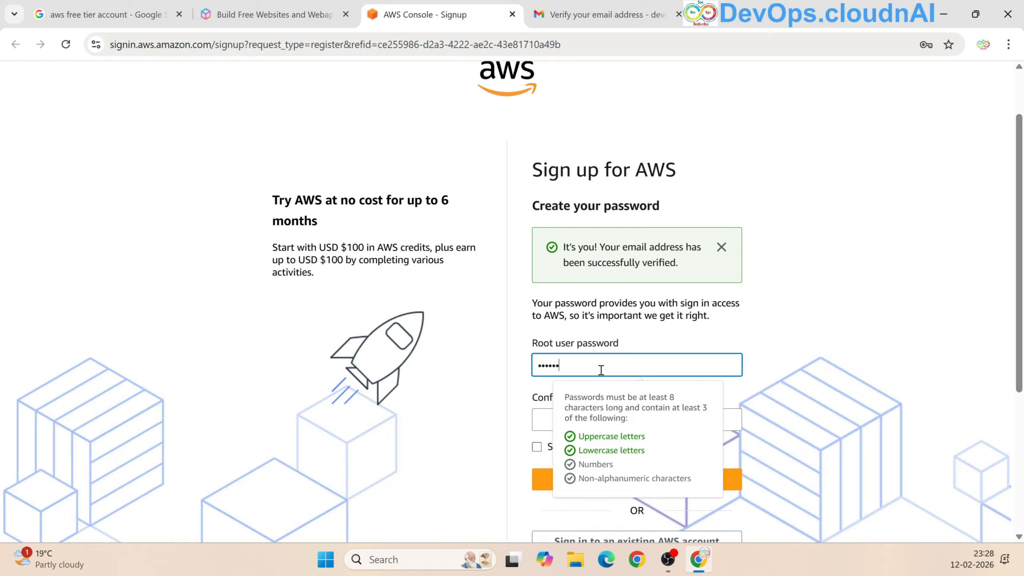
key("Tab")
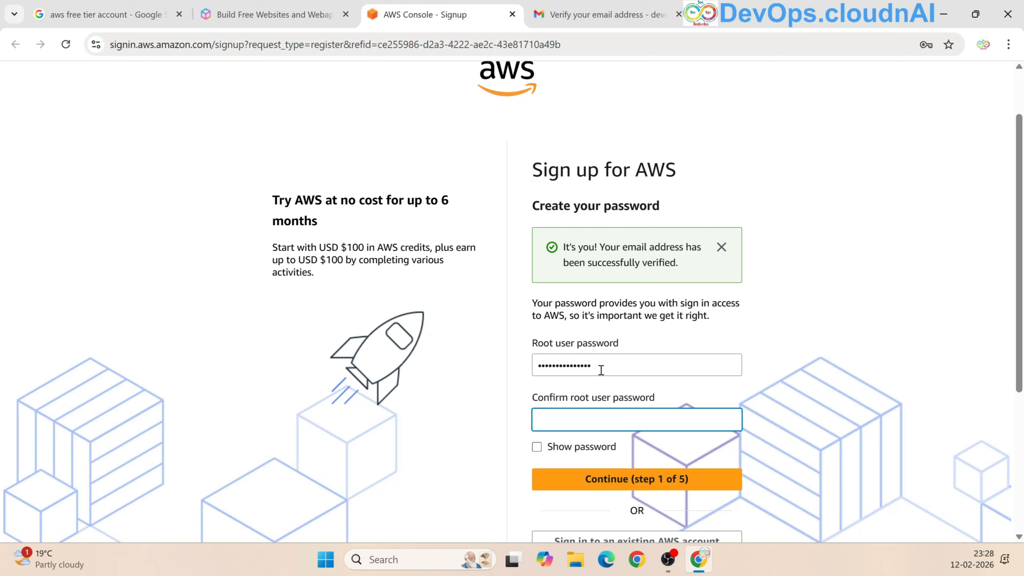
Step: Continue to the account plan step and choose the Free (6 months) plan
left_click(618, 484)
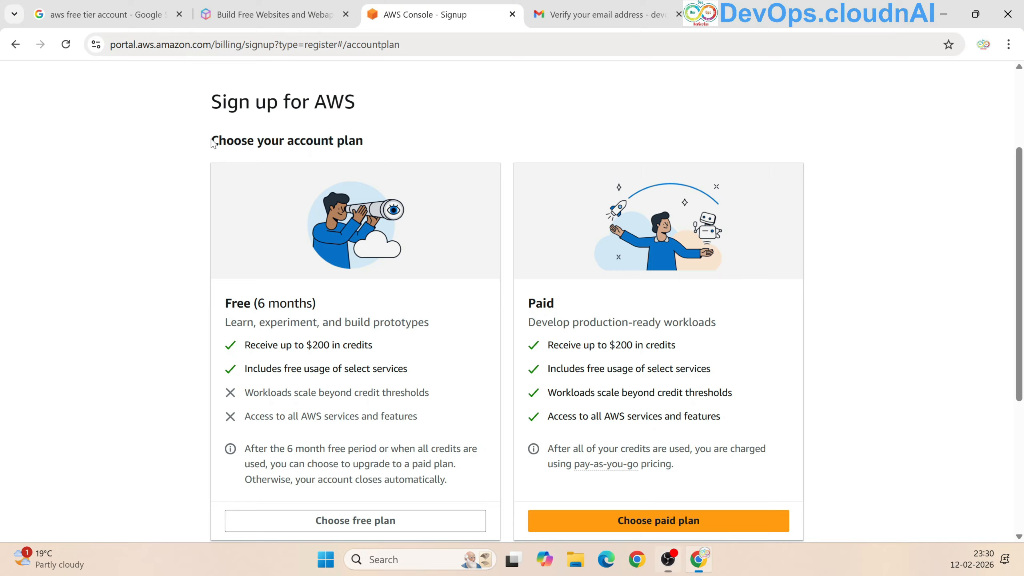
left_click_drag(212, 143, 361, 144)
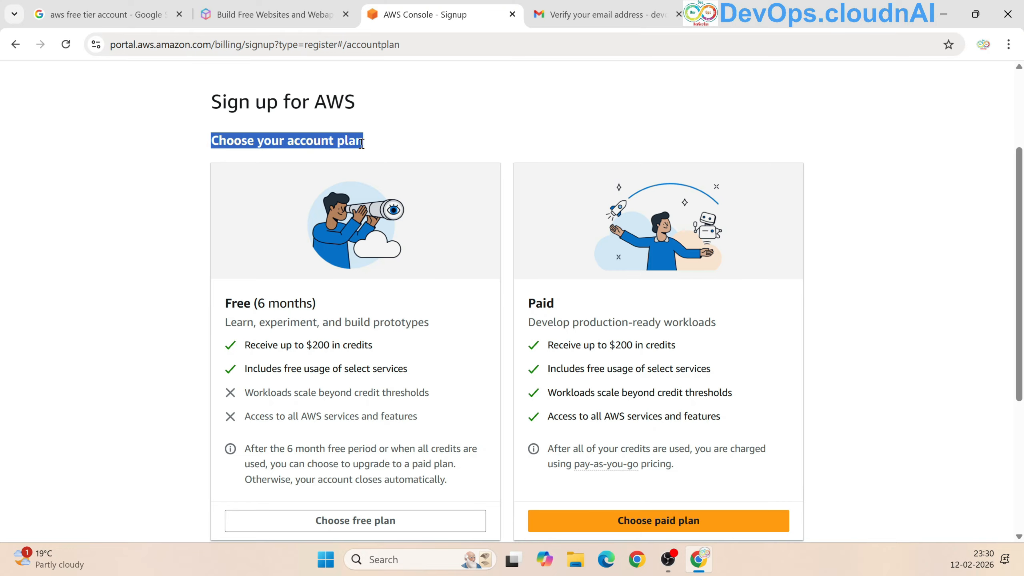
left_click_drag(225, 303, 316, 304)
left_click_drag(528, 303, 556, 304)
left_click_drag(225, 303, 342, 309)
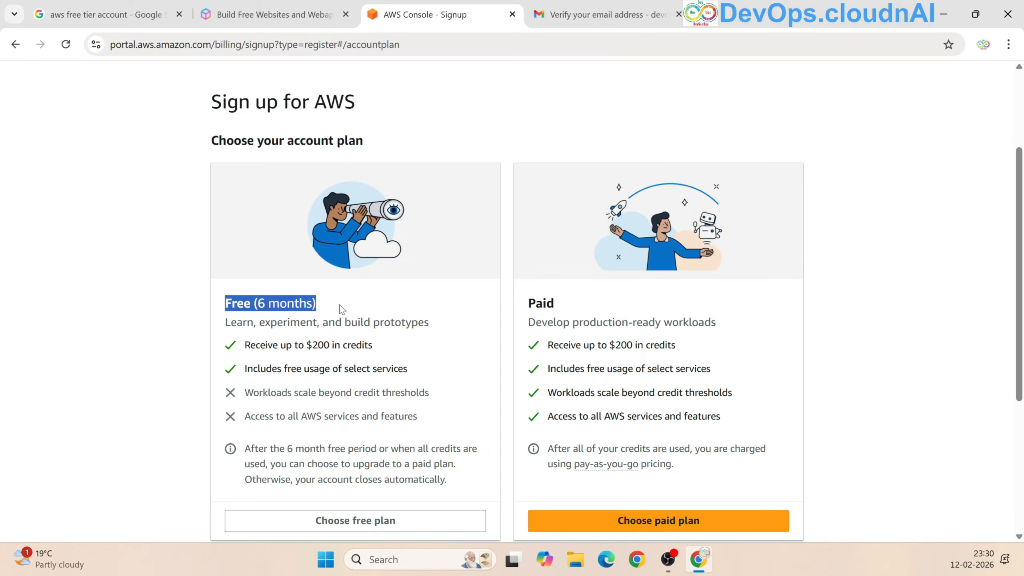
scroll(341, 311, "down", 3)
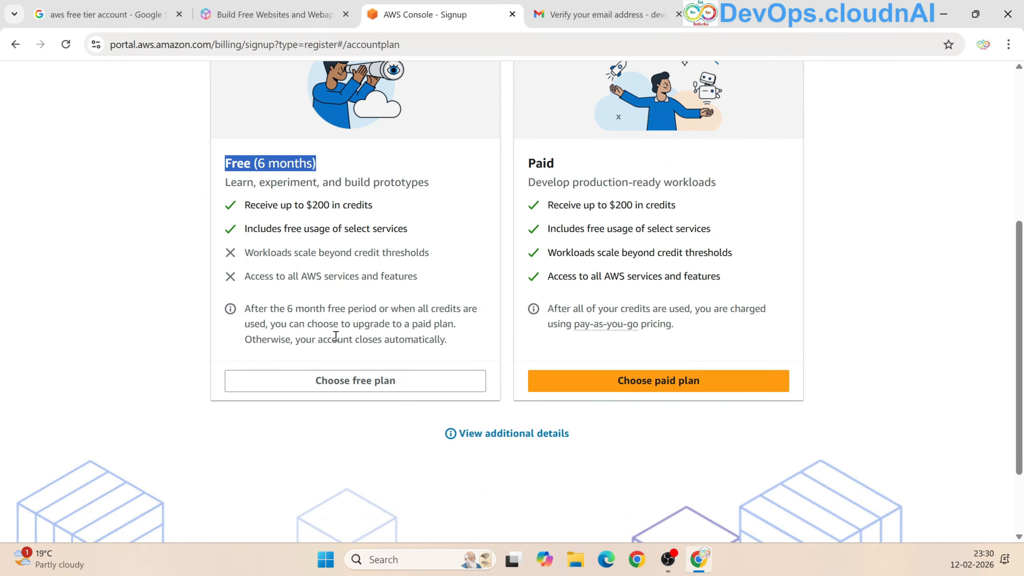
left_click(377, 388)
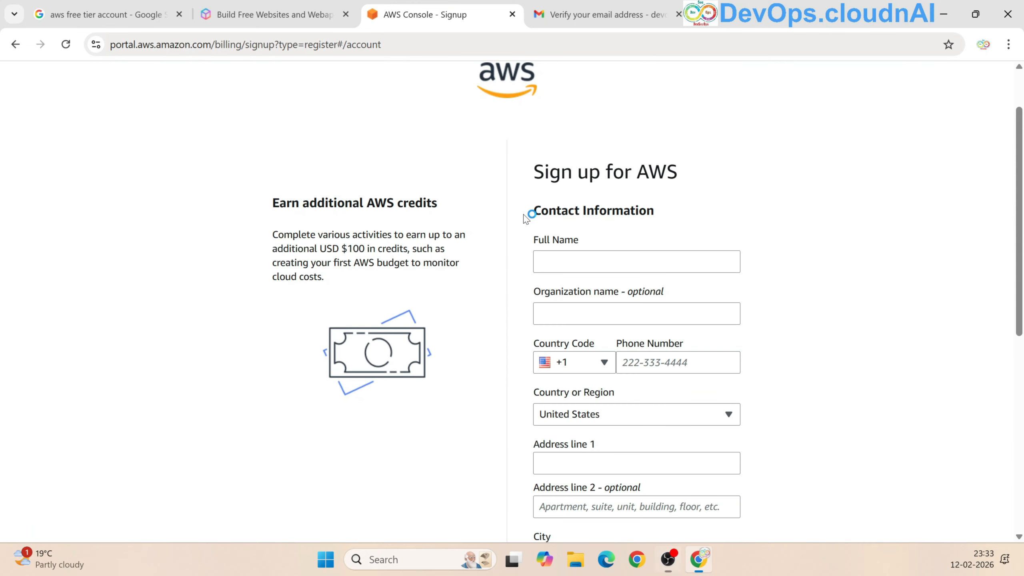
left_click_drag(528, 210, 677, 212)
left_click(523, 243)
Step: Enter the contact's full name and phone number with India's +91 calling code
scroll(520, 252, "down", 5)
scroll(511, 301, "up", 5)
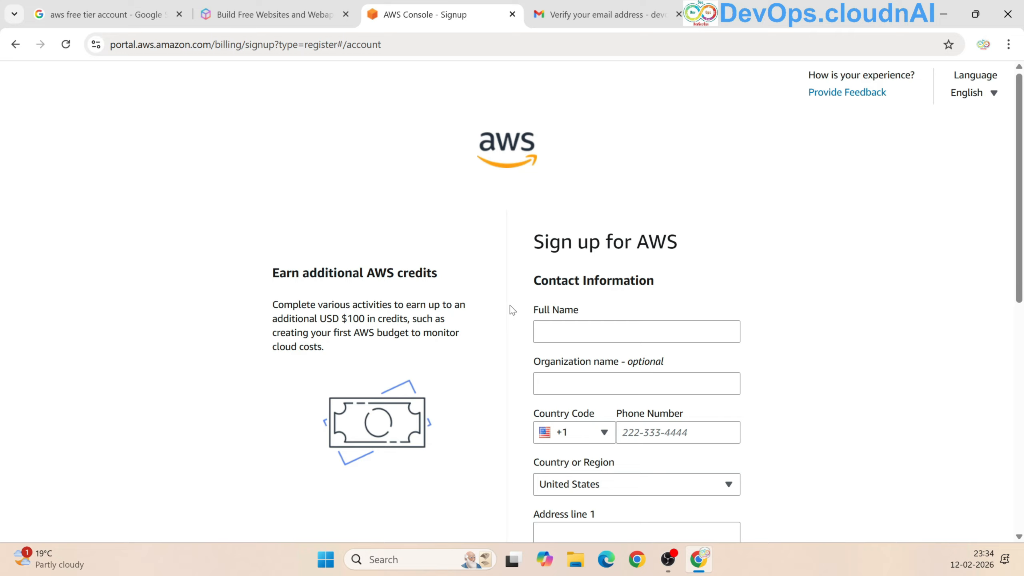
left_click(588, 334)
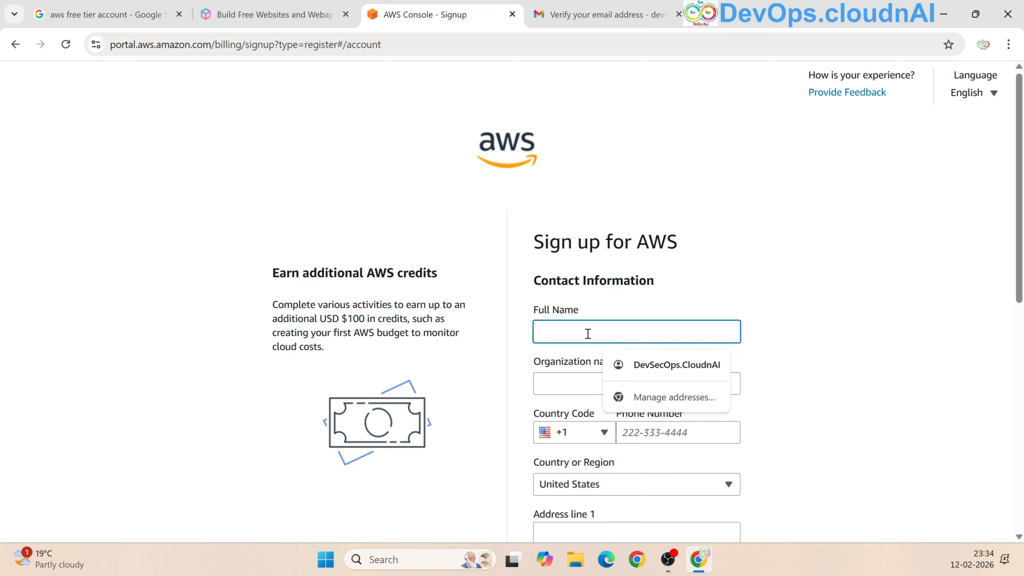
type("Dev")
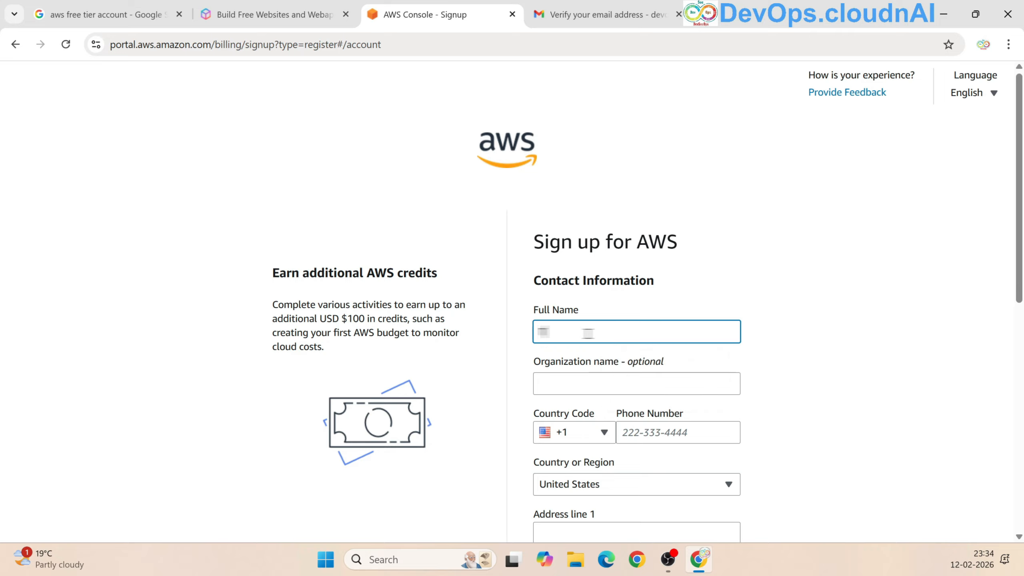
type("Ops Cloud")
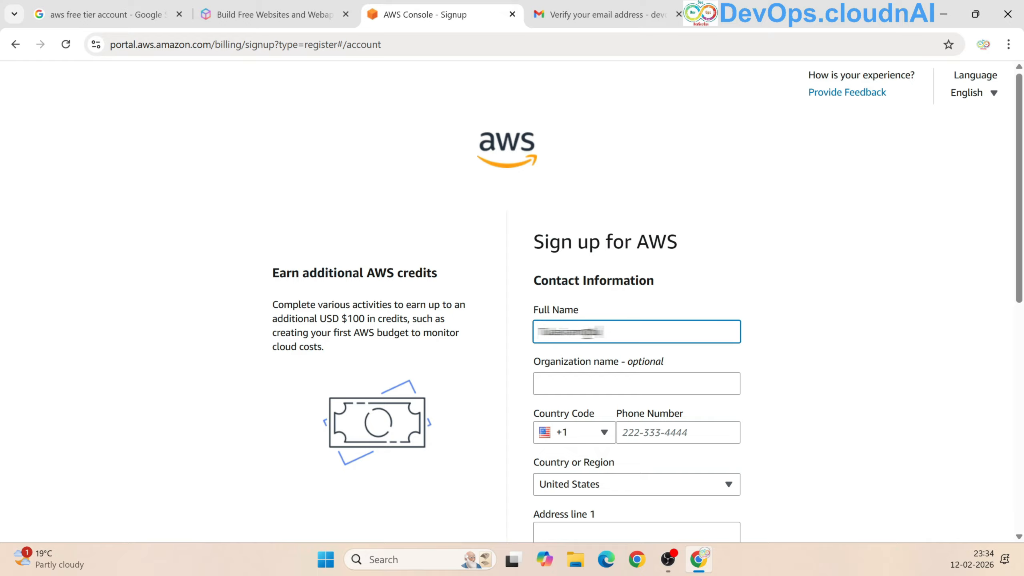
type("AIpsl.com")
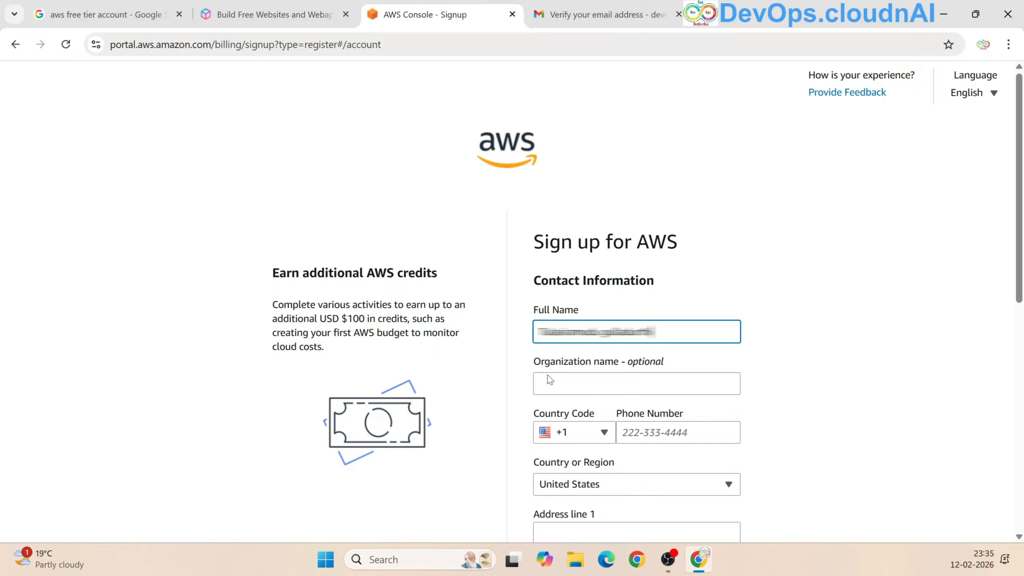
scroll(585, 373, "down", 2)
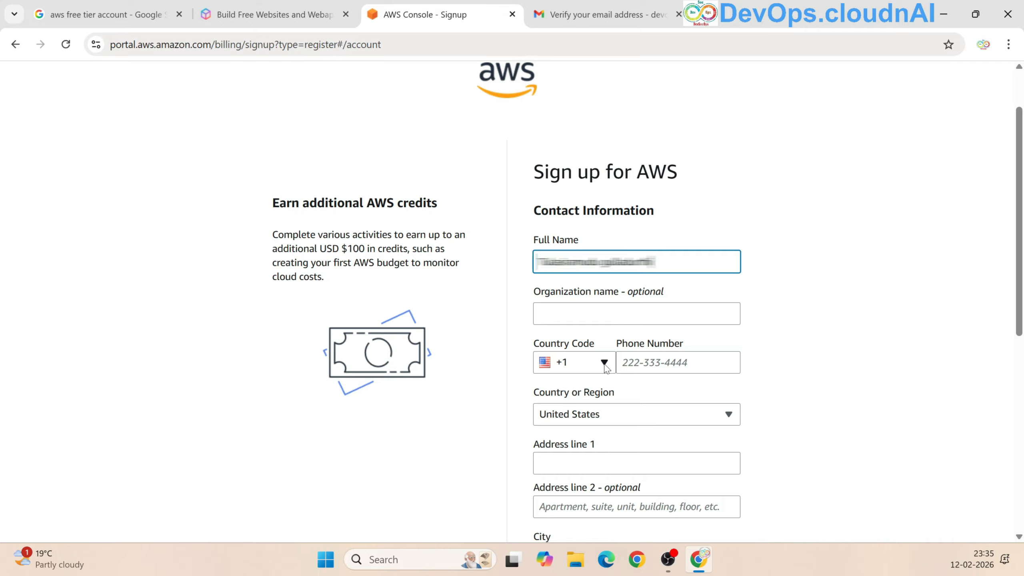
left_click(604, 363)
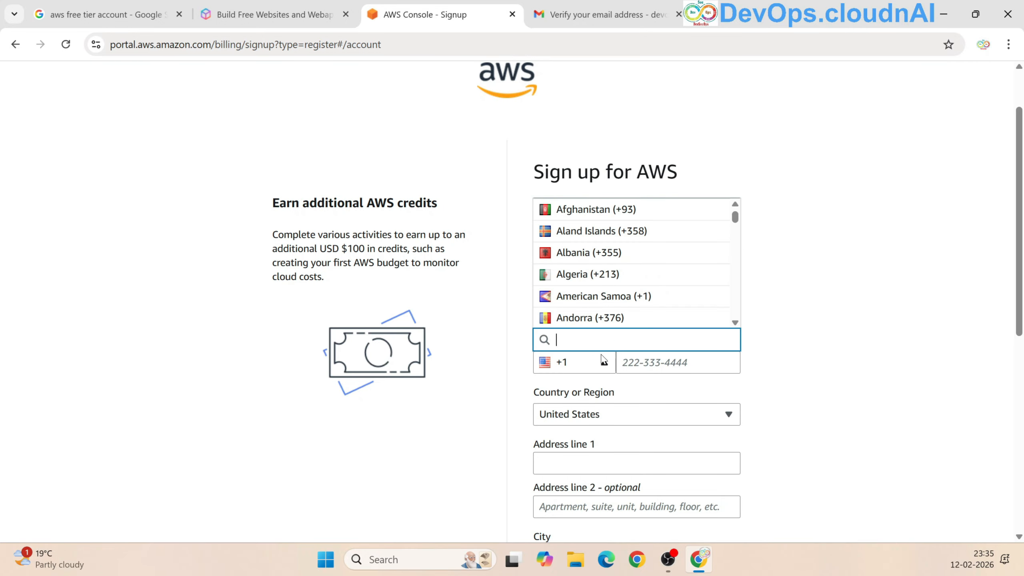
type("91")
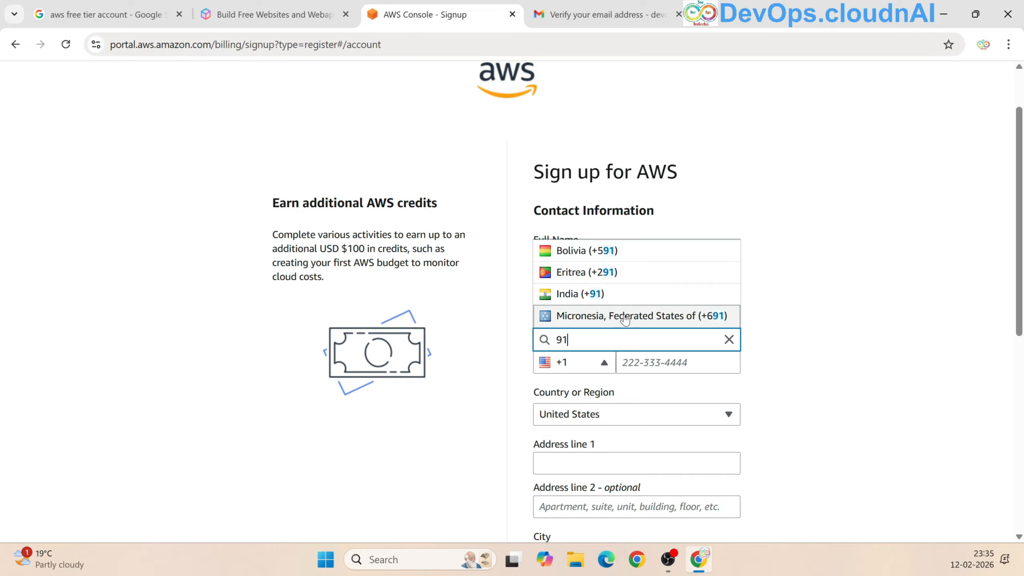
left_click(613, 305)
left_click(665, 365)
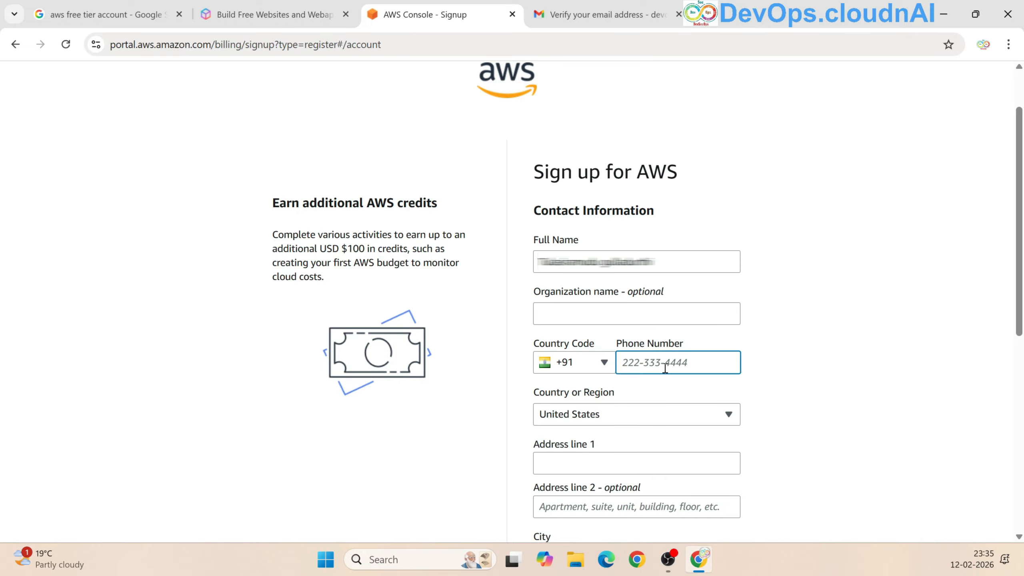
key("ctrl+v")
Step: Set the address country to India and fill in both address lines
scroll(665, 366, "down", 3)
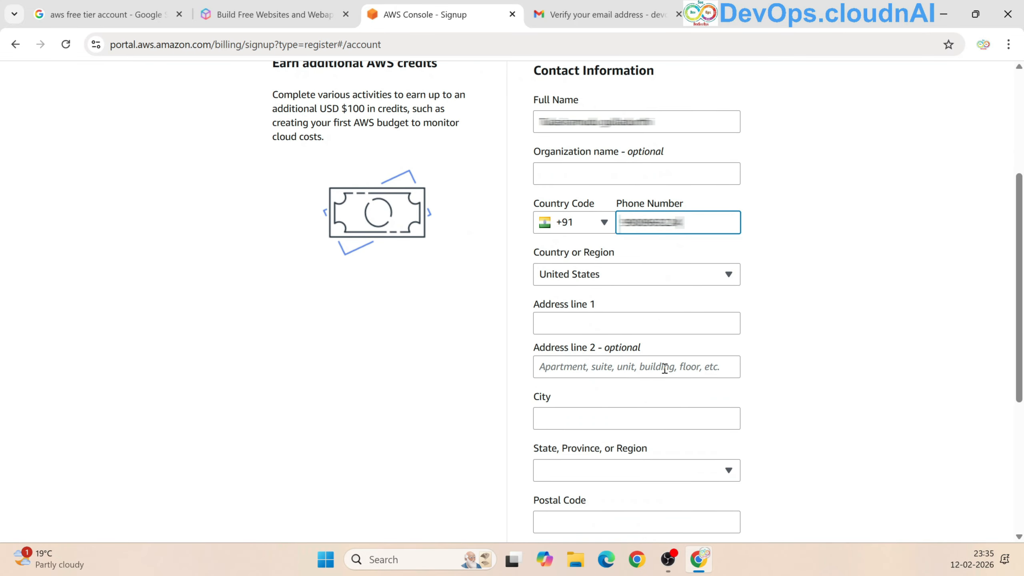
left_click(665, 274)
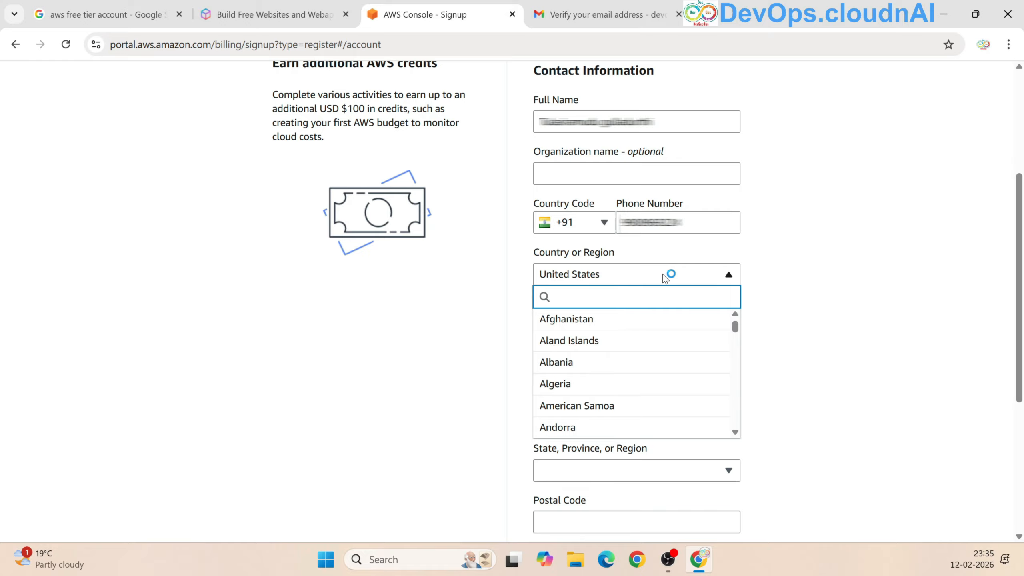
type("ind")
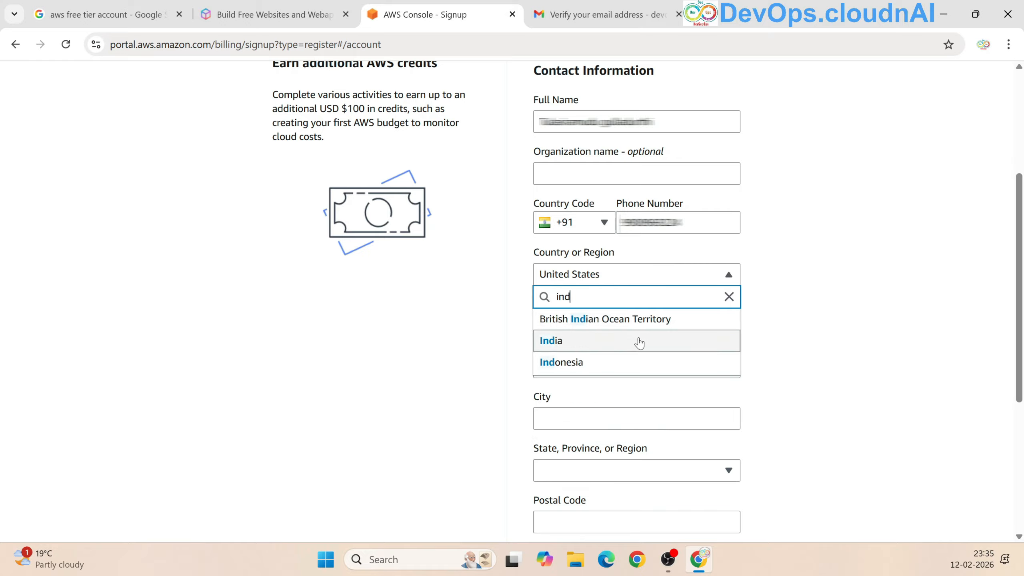
left_click(639, 343)
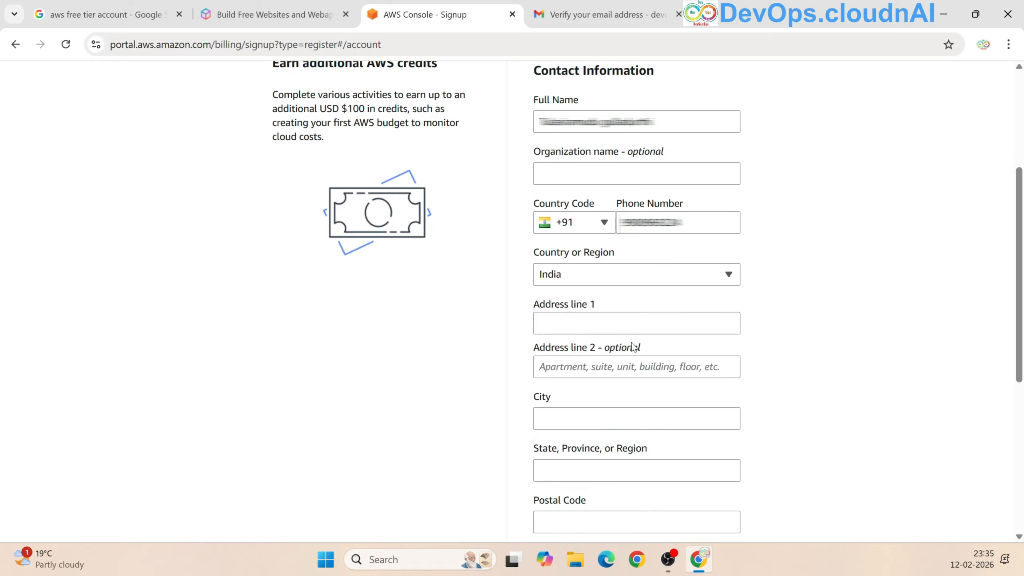
left_click(591, 323)
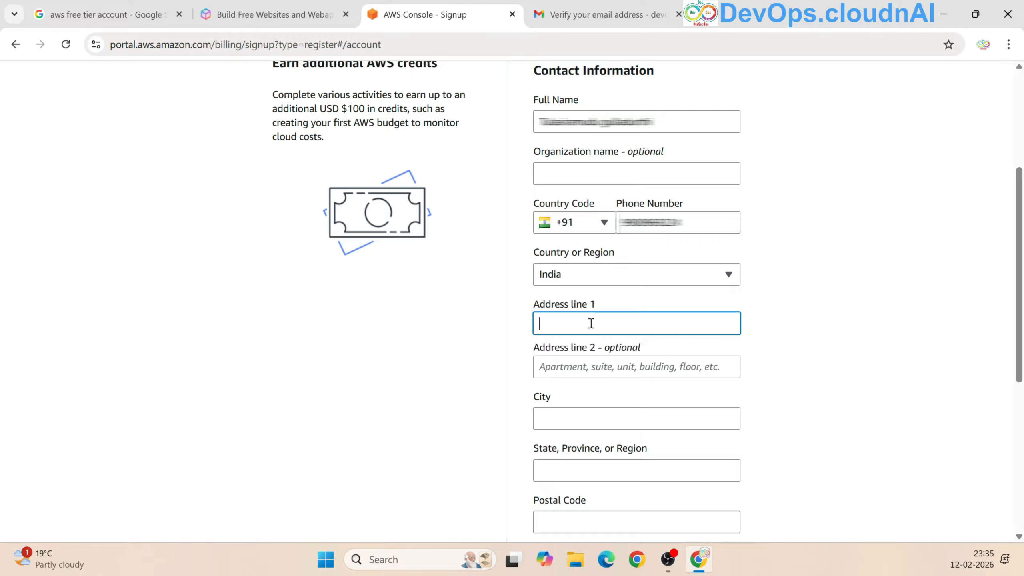
left_click(609, 367)
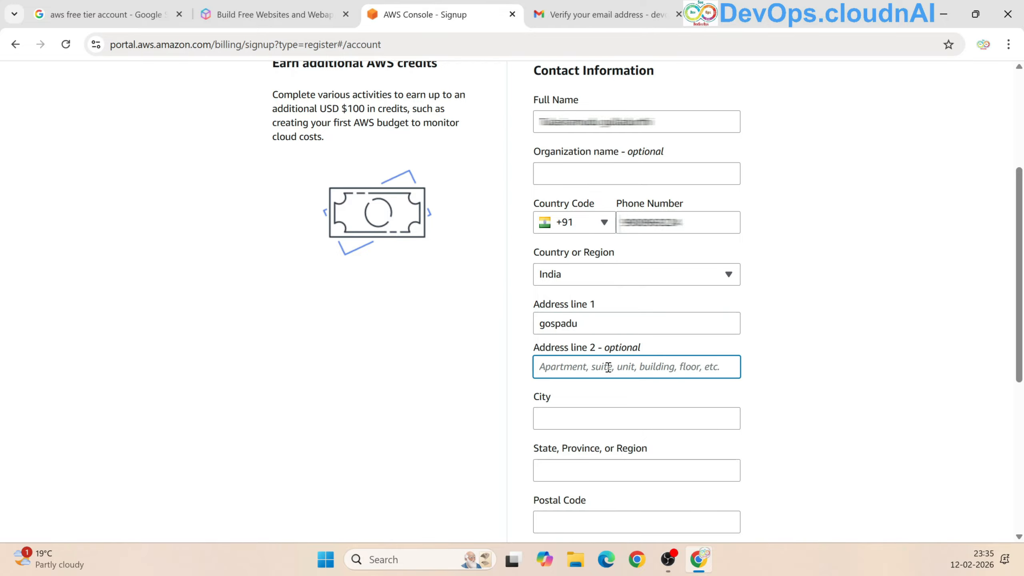
scroll(609, 368, "down", 2)
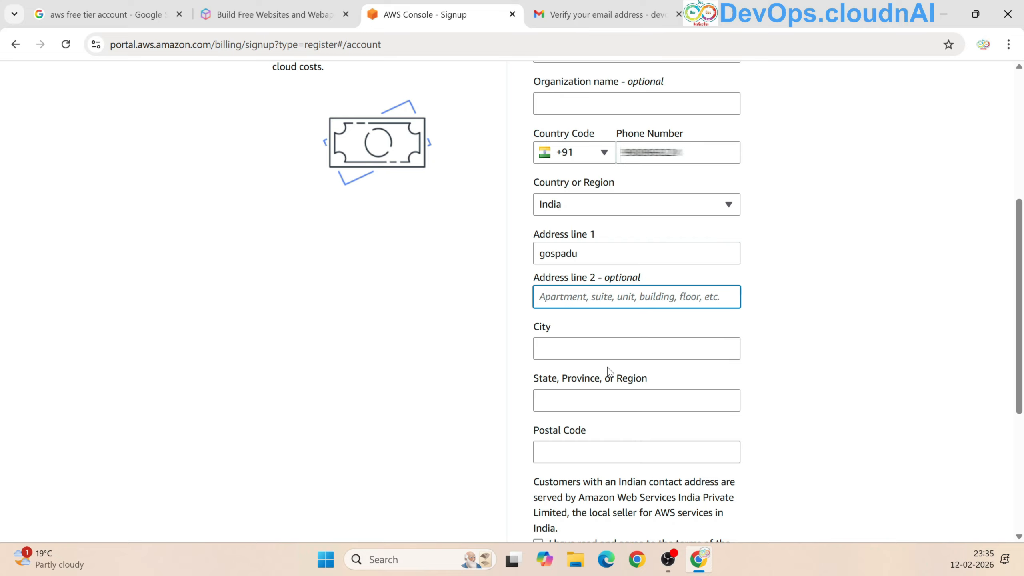
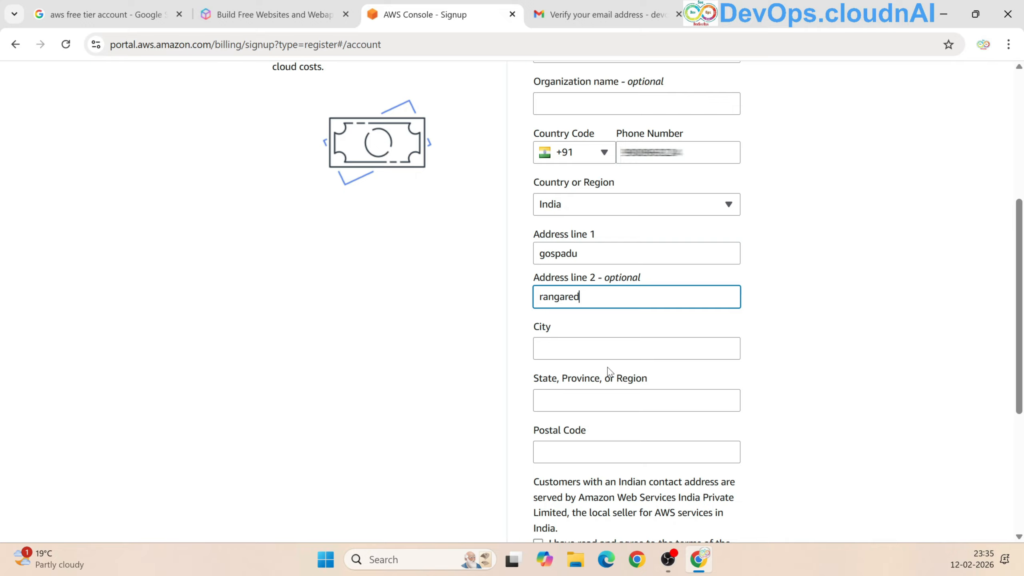
Step: Fill in the contact's city, state and postal code
left_click(609, 352)
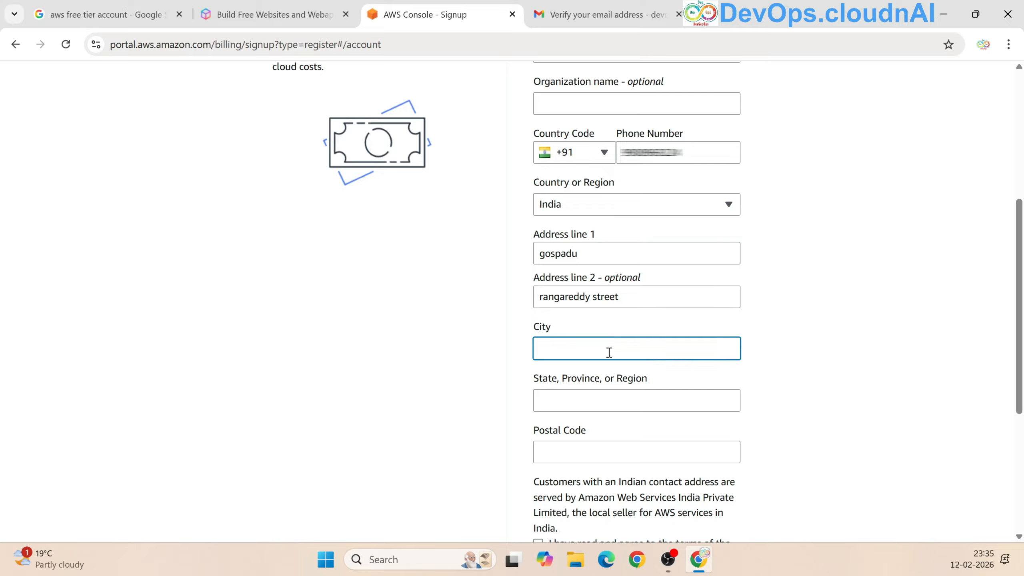
type("nandyal")
left_click(576, 400)
type("Andra")
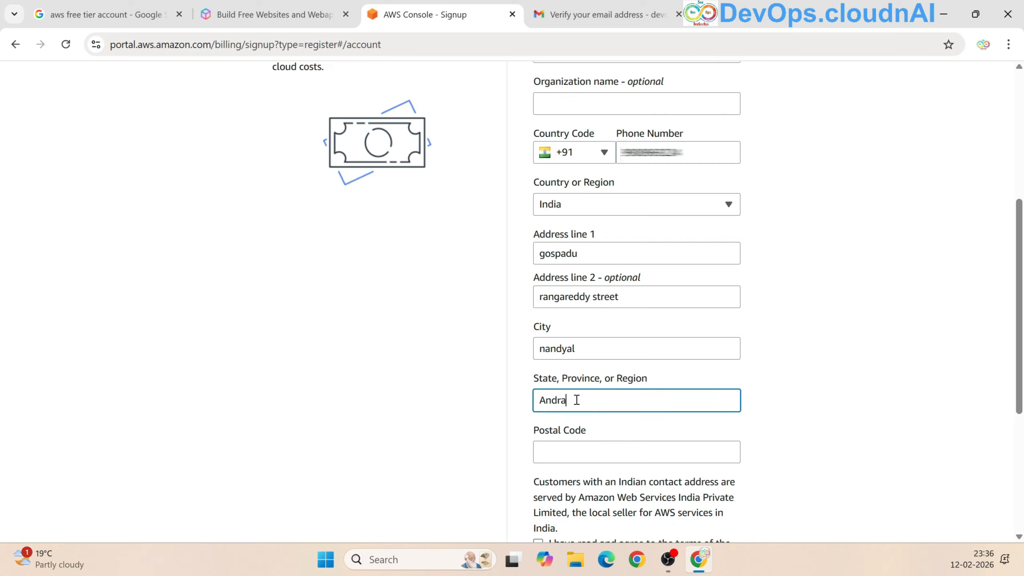
type(" padhesh")
left_click(597, 455)
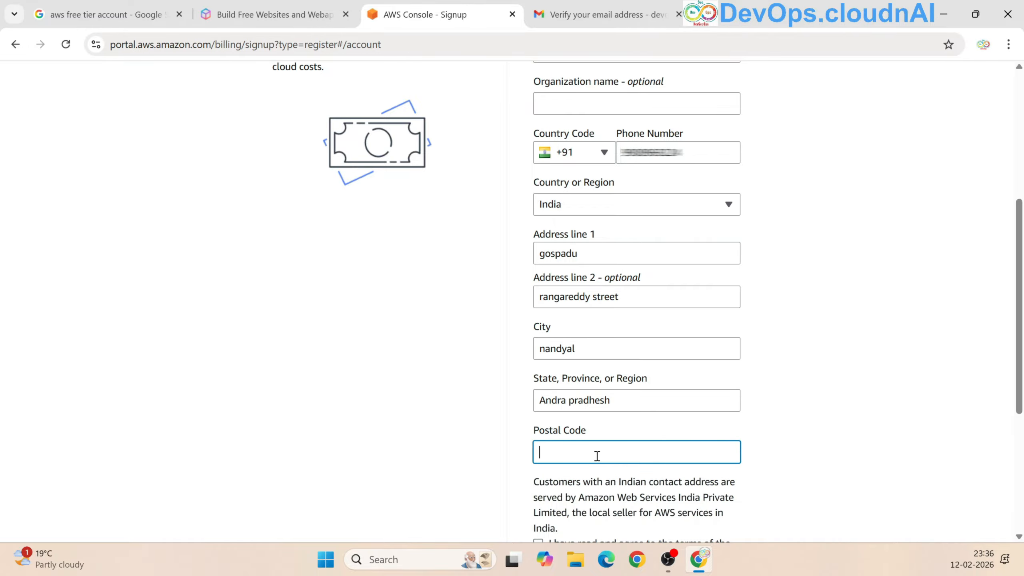
type("518674")
Step: Accept the AWS Customer Agreement and submit the contact information
scroll(597, 455, "down", 3)
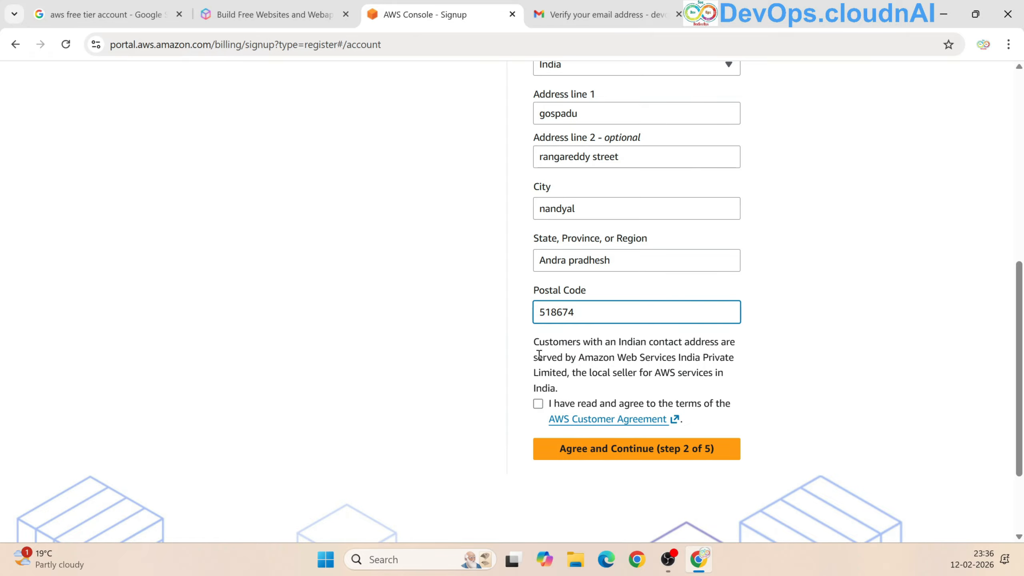
left_click(538, 404)
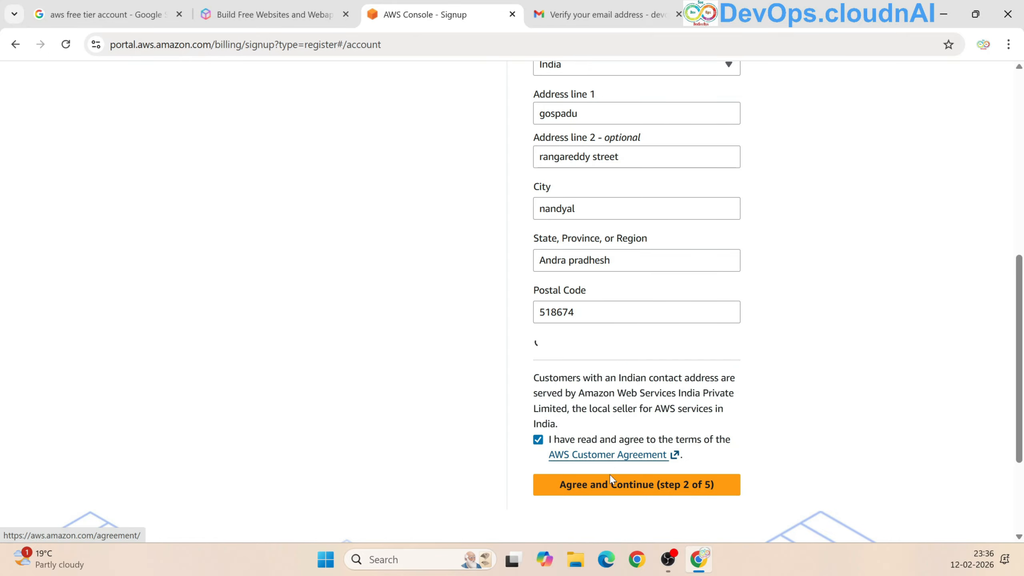
scroll(624, 419, "down", 3)
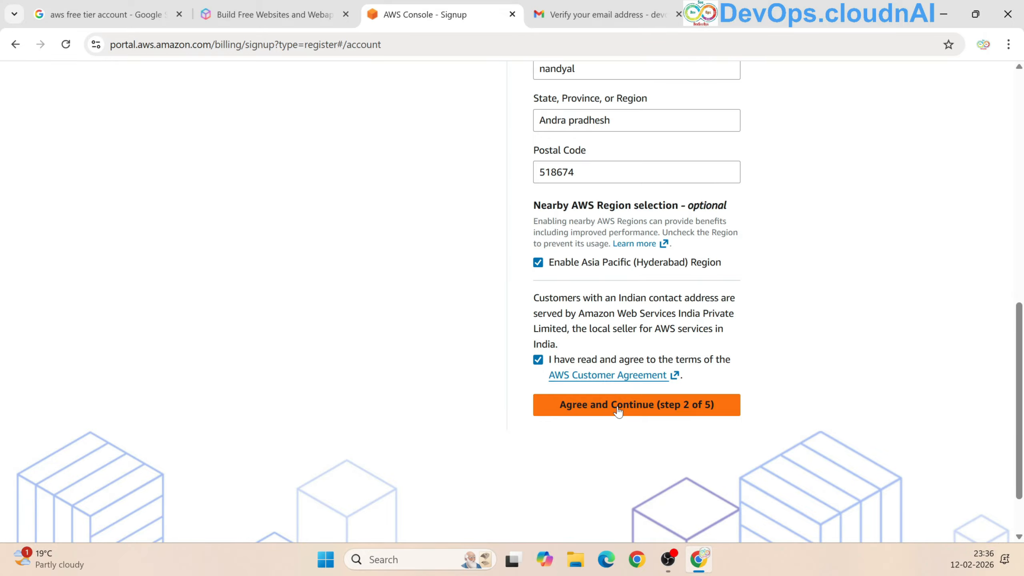
left_click(618, 407)
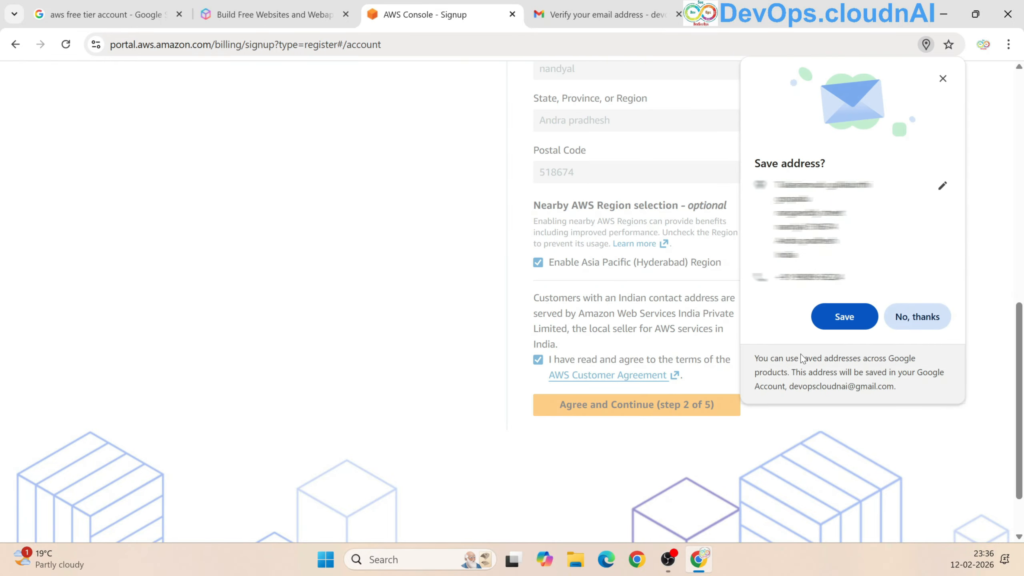
Step: Decline Chrome's save-address offer and review the Billing Information page with India and UPI AutoPay
left_click(930, 319)
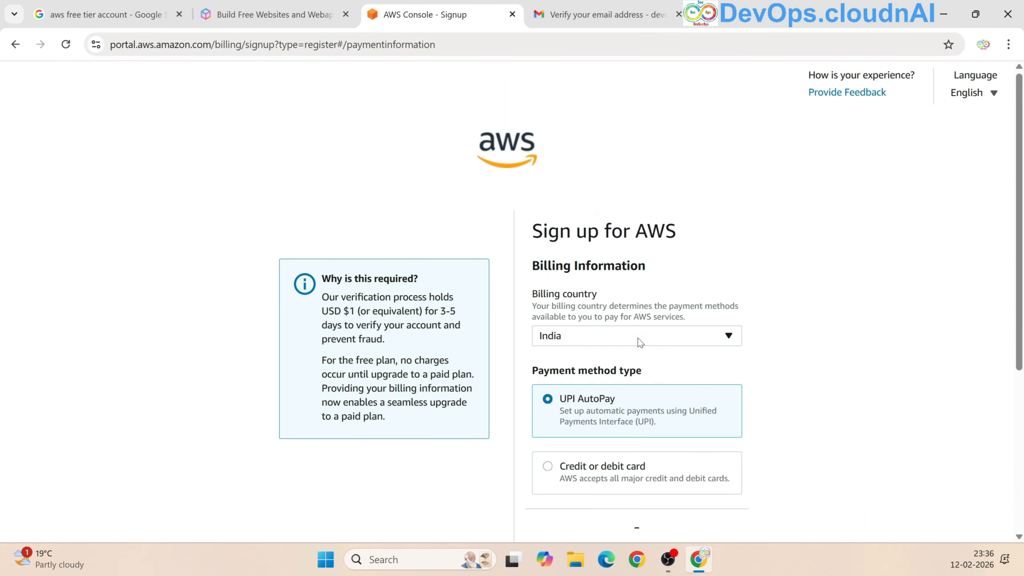
scroll(548, 338, "down", 2)
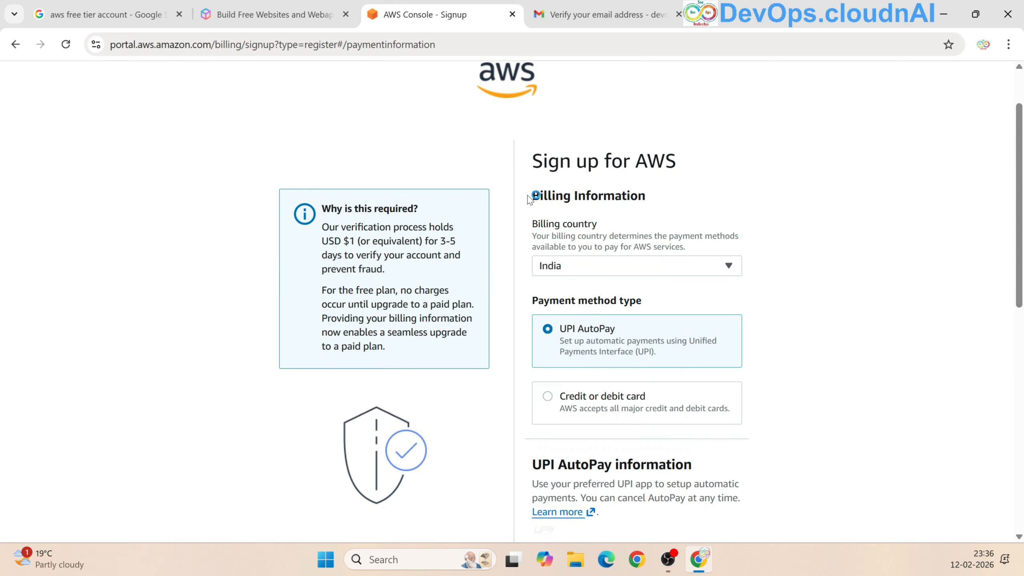
left_click_drag(531, 198, 649, 198)
left_click(587, 370)
scroll(206, 308, "down", 3)
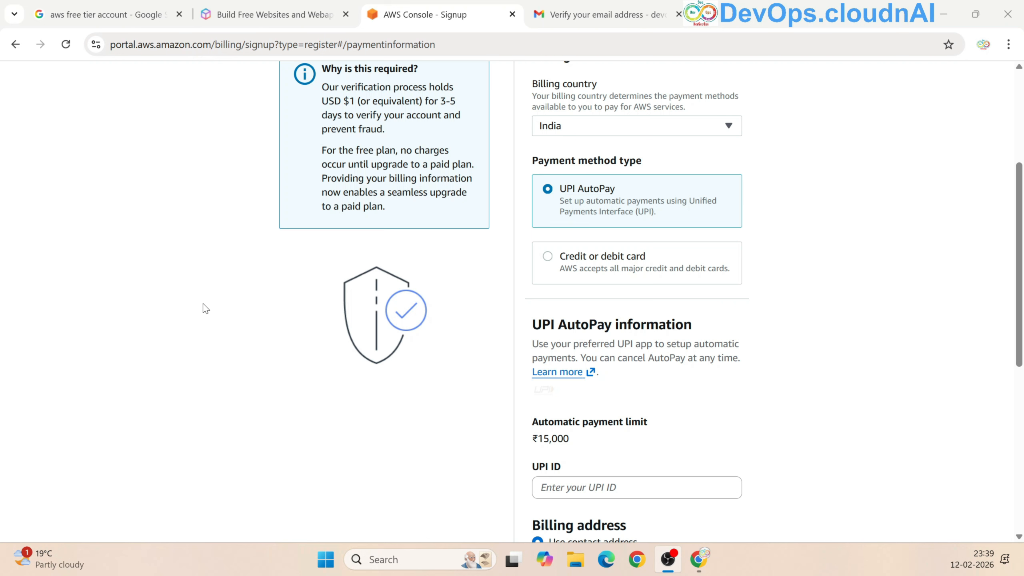
scroll(448, 327, "up", 2)
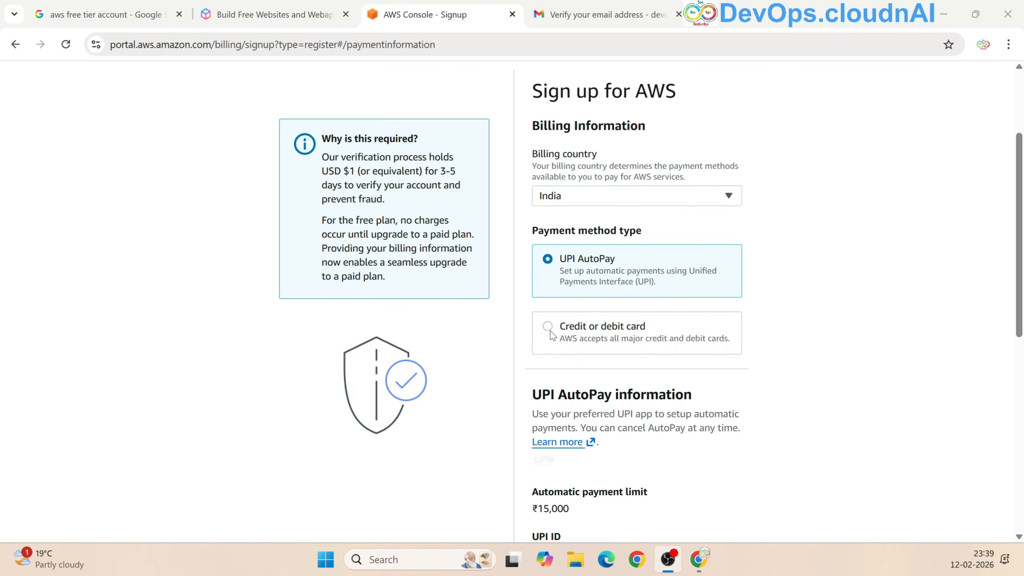
Step: Choose credit or debit card payment and enter the card number
left_click(548, 327)
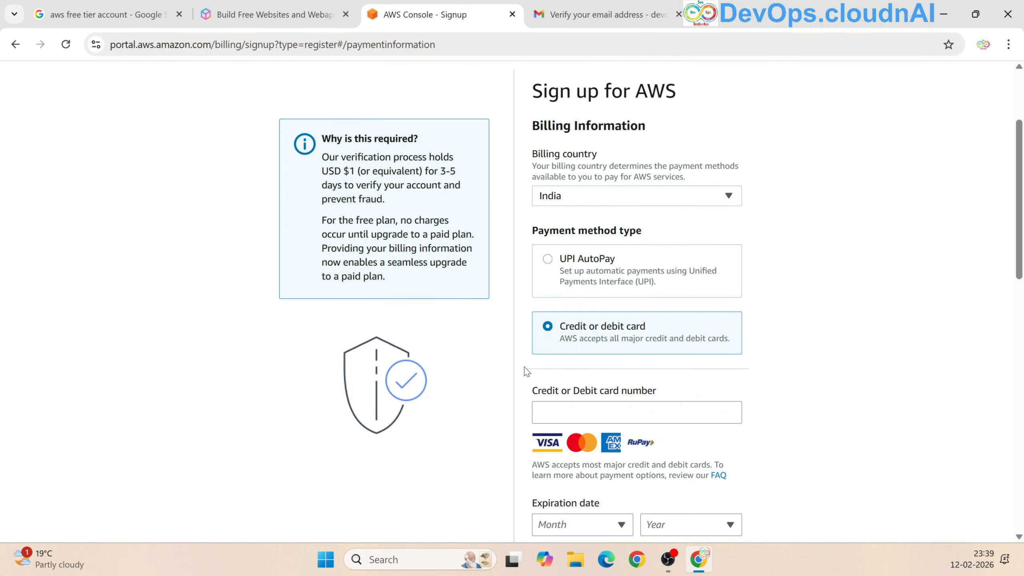
scroll(591, 342, "down", 2)
left_click(590, 342)
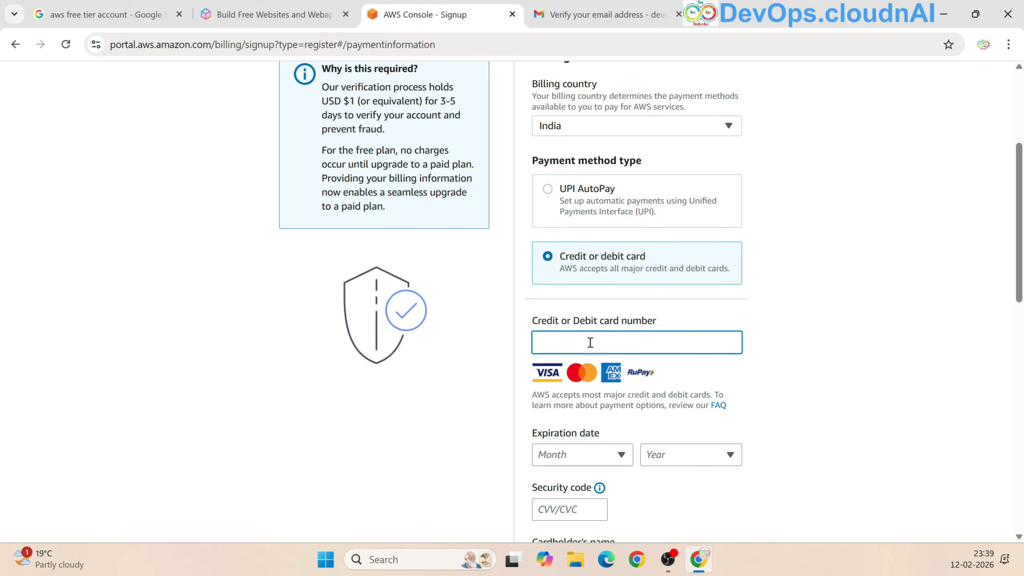
Step: Set the card expiry to November 2028 and enter the security code and cardholder's name
left_click(612, 460)
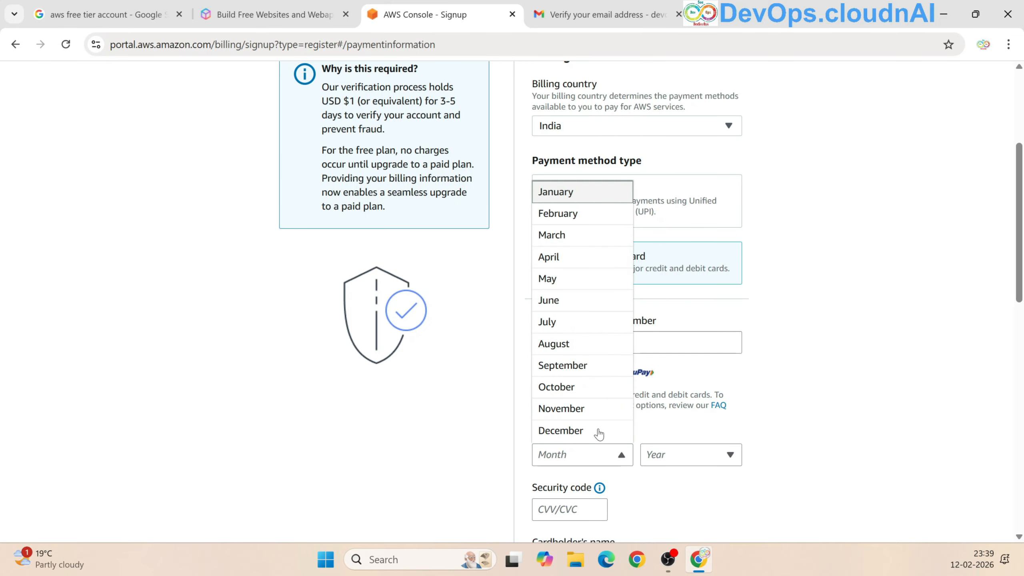
left_click(582, 410)
left_click(676, 460)
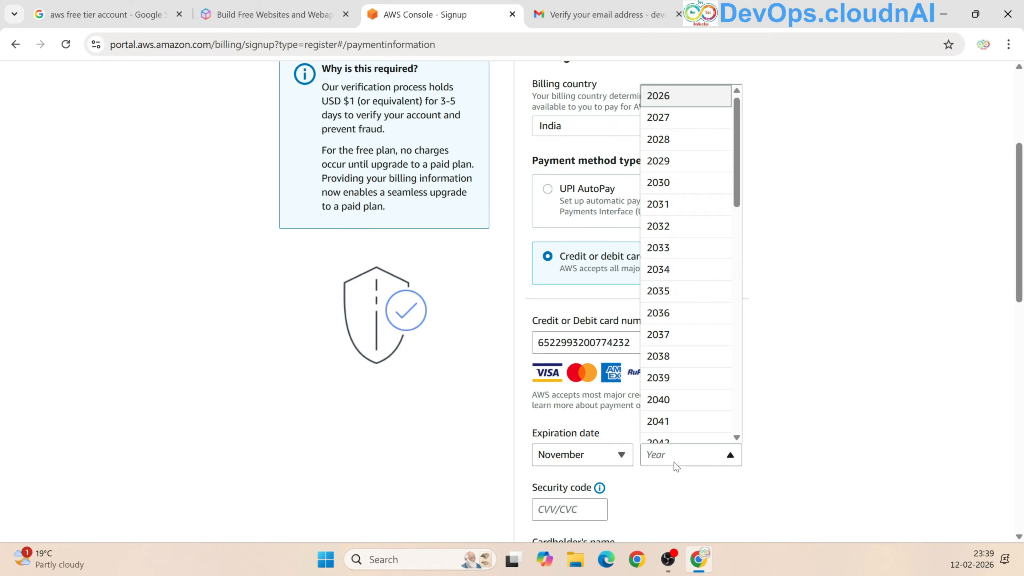
scroll(695, 300, "down", 1)
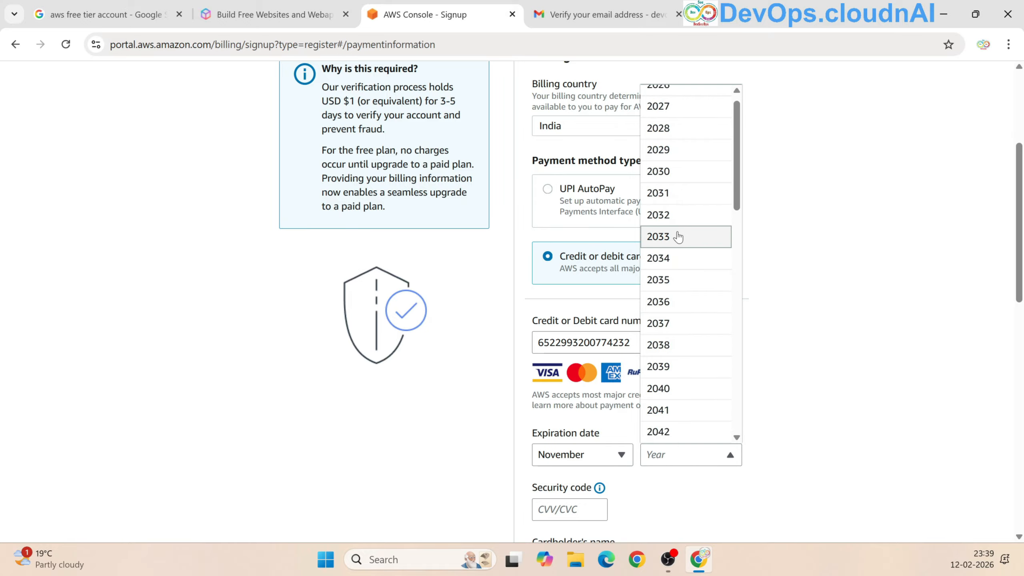
left_click(696, 131)
scroll(581, 505, "down", 2)
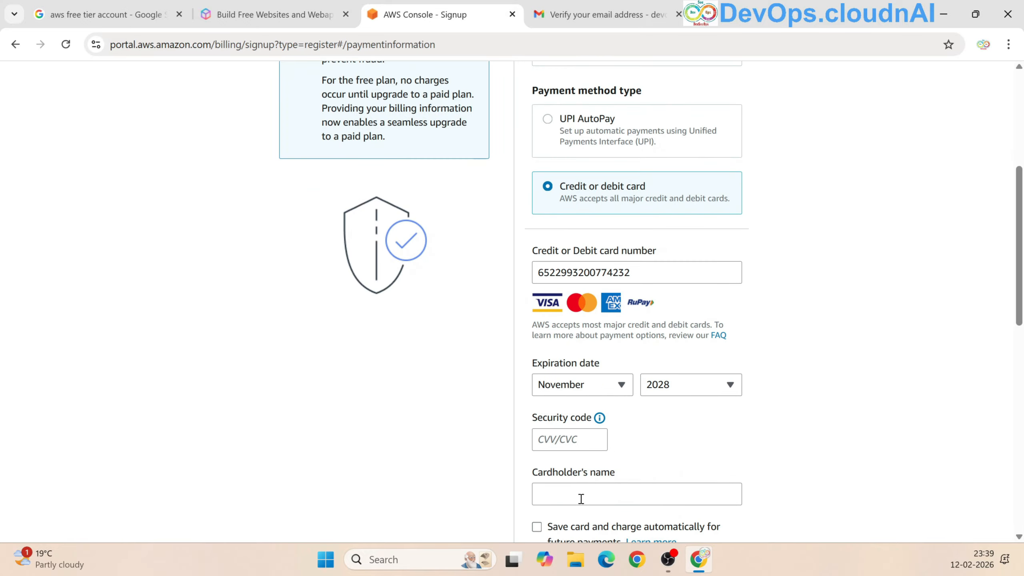
left_click(576, 441)
type("•••")
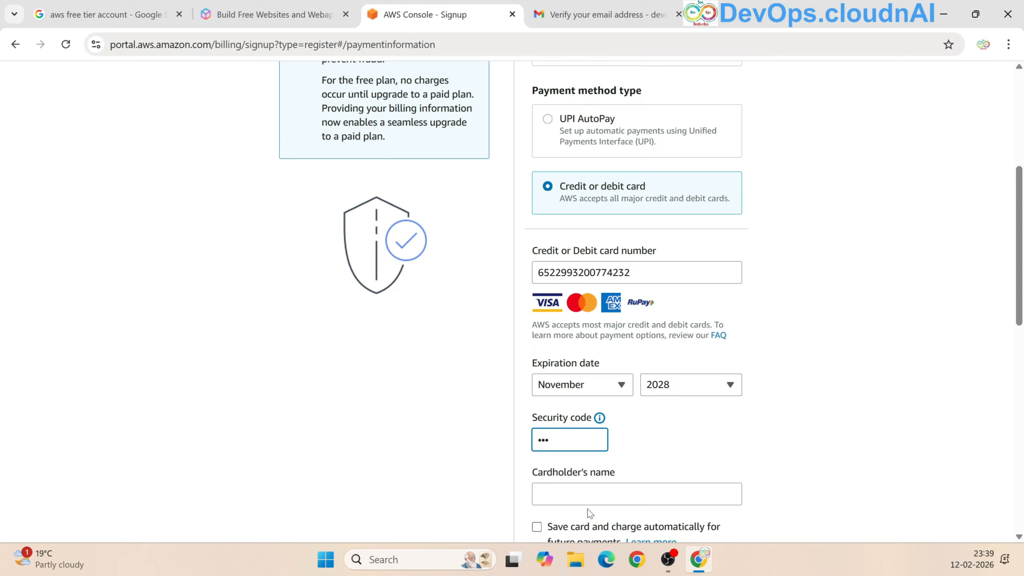
left_click(586, 496)
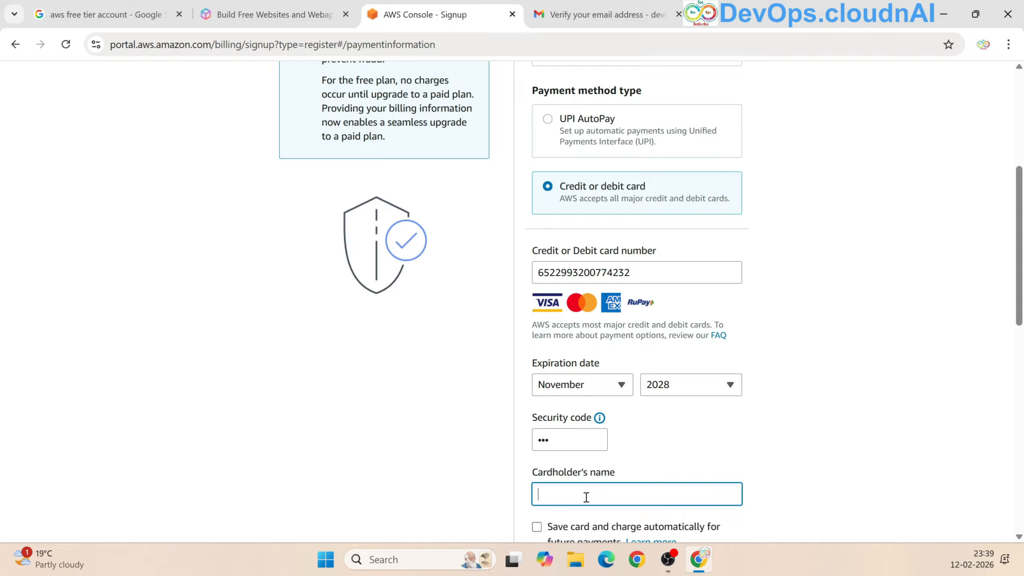
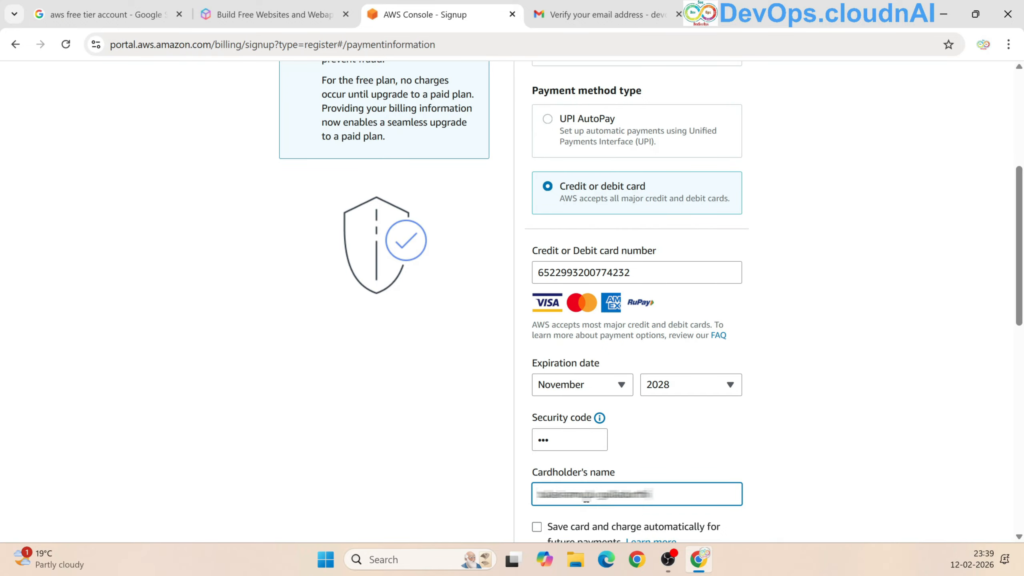
Step: Opt to save the card and charge it automatically for future payments
scroll(464, 383, "down", 3)
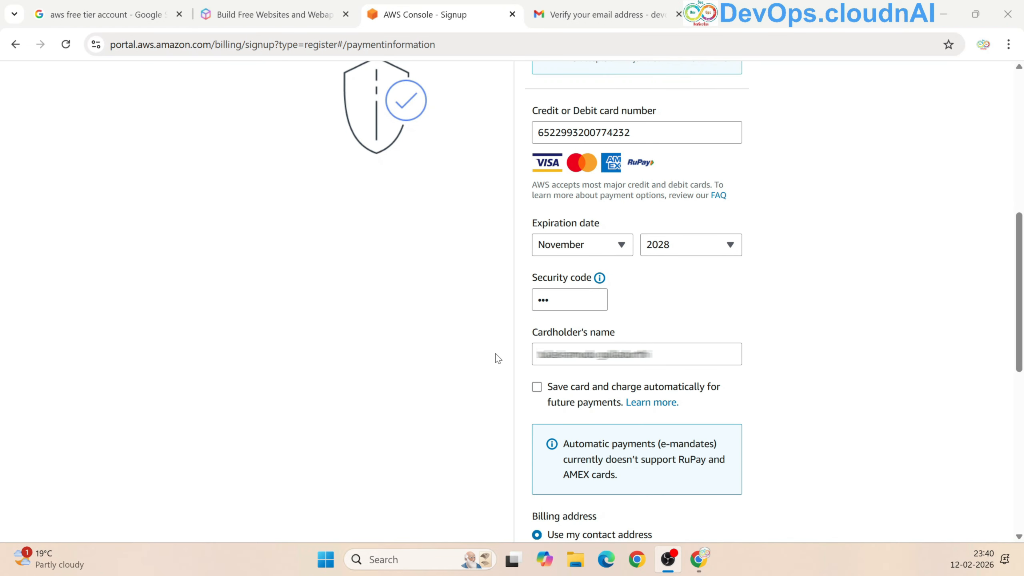
left_click(537, 387)
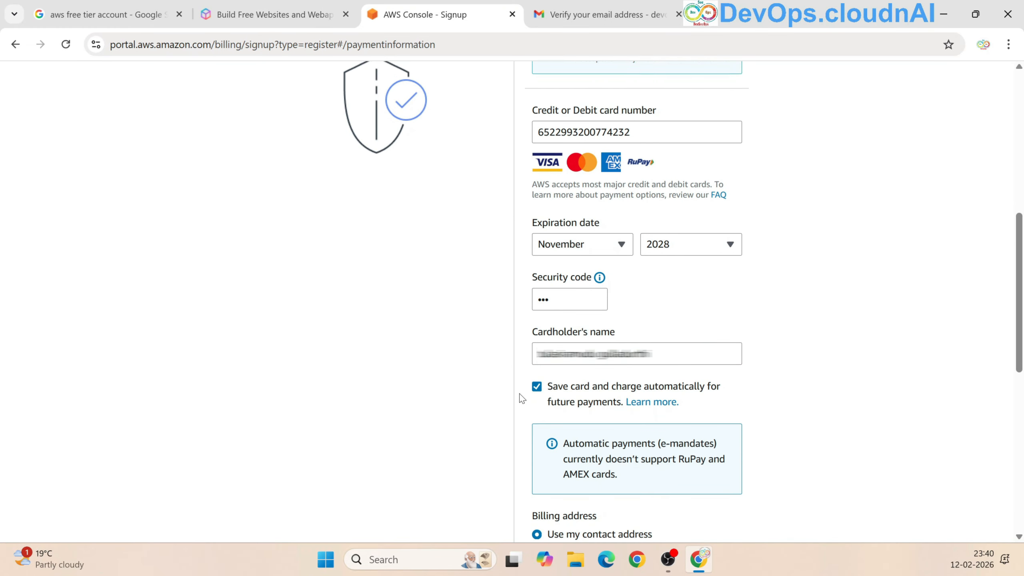
scroll(541, 387, "down", 5)
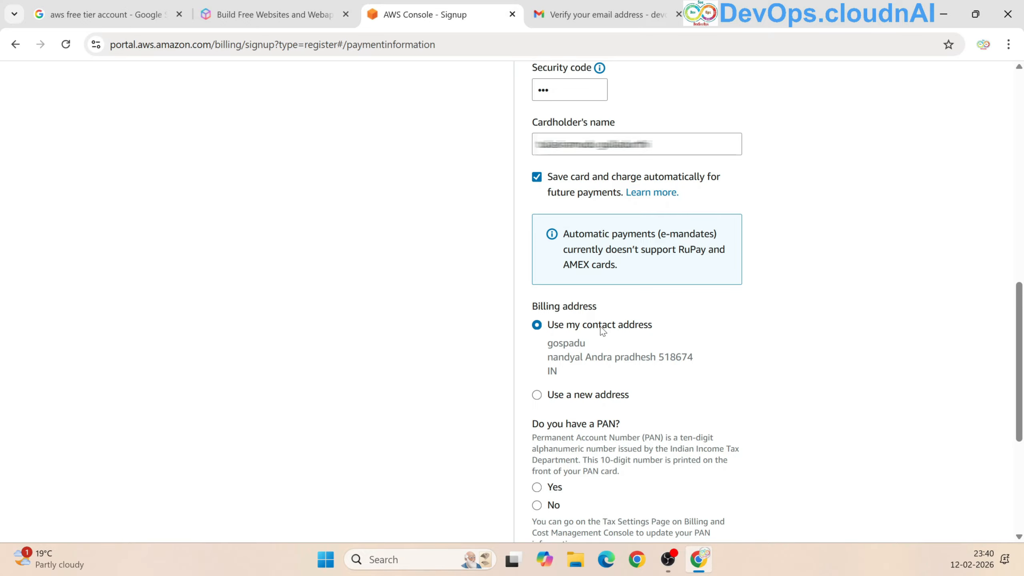
scroll(580, 334, "down", 2)
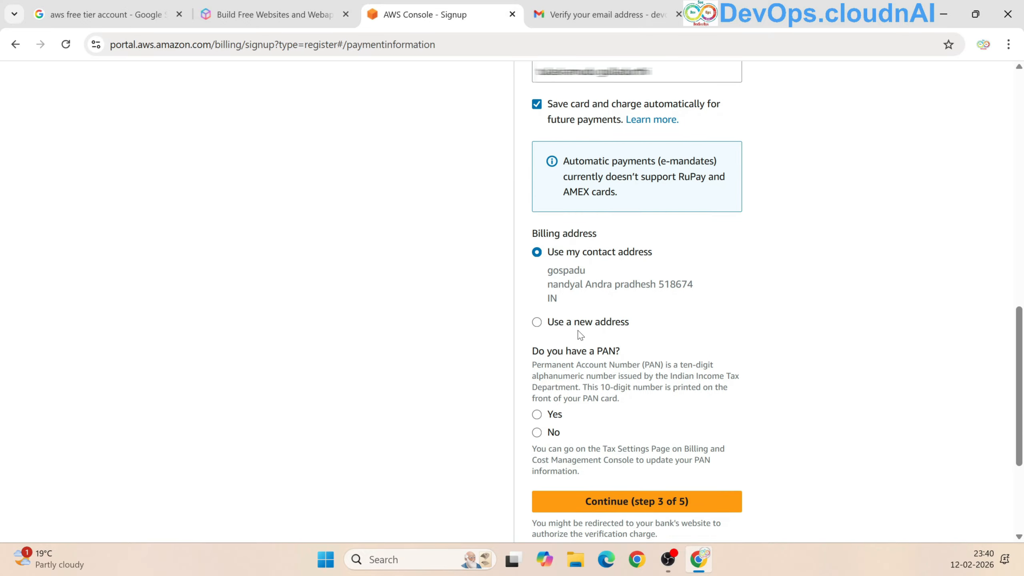
scroll(580, 335, "down", 2)
left_click_drag(533, 285, 635, 285)
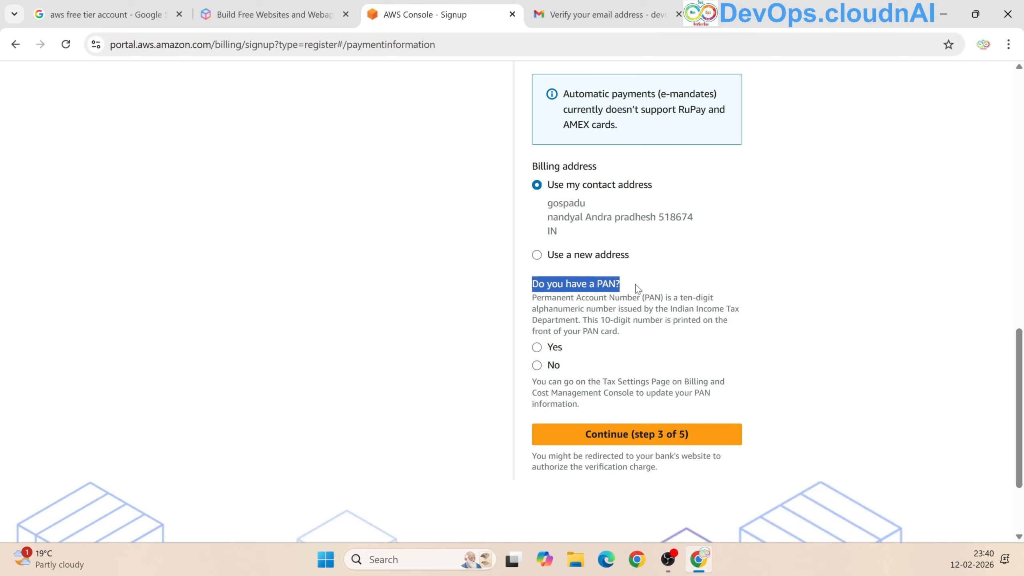
Step: Answer Yes to having a PAN, enter the PAN number, and submit the billing information
left_click(536, 347)
scroll(613, 355, "down", 2)
left_click(613, 368)
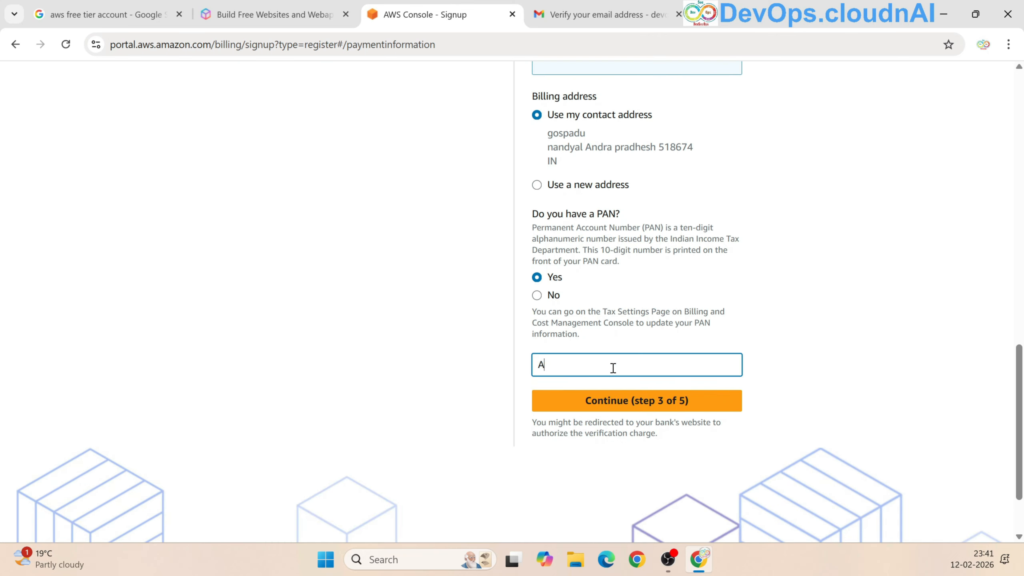
left_click(630, 404)
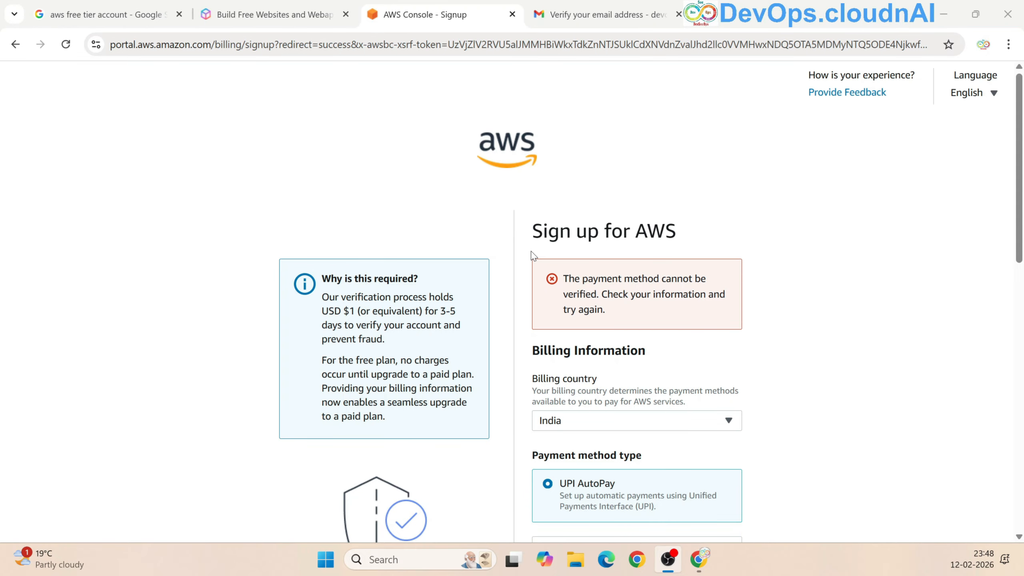
left_click_drag(564, 280, 601, 295)
left_click(632, 316)
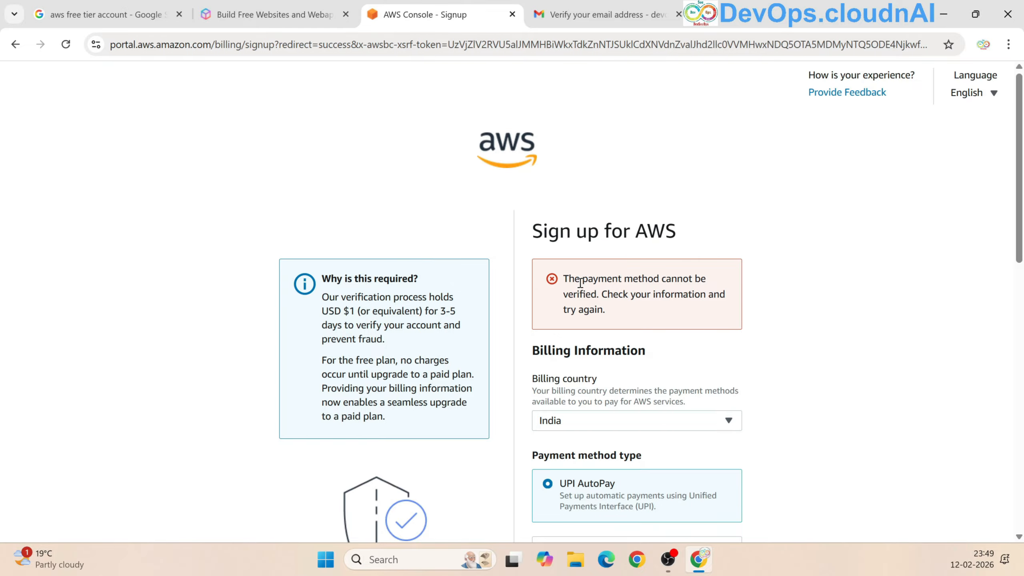
scroll(580, 282, "down", 3)
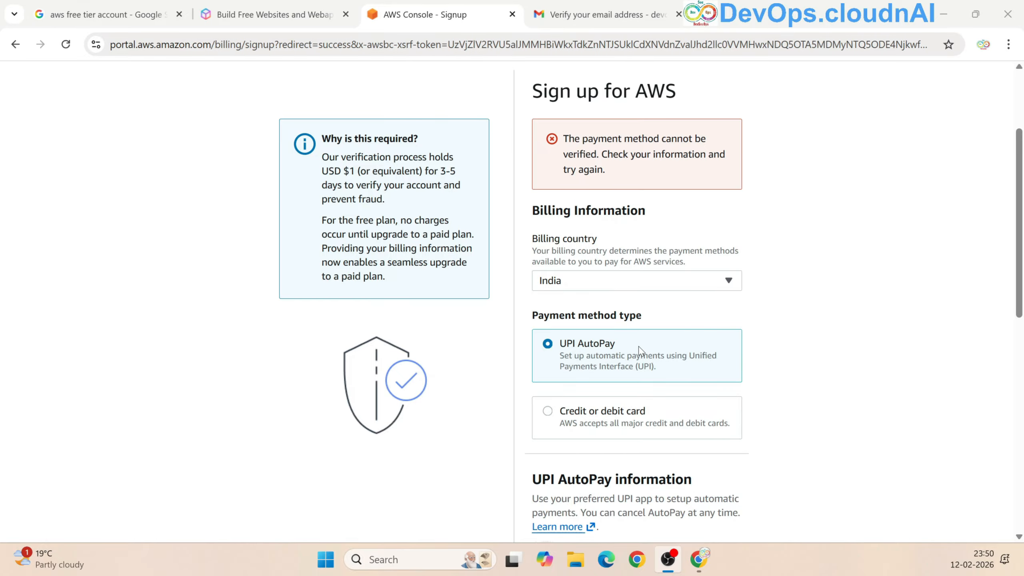
Step: Review the ₹15,000 automatic payment limit for UPI AutoPay
scroll(545, 358, "down", 4)
left_click_drag(524, 373, 648, 369)
left_click_drag(531, 384, 617, 382)
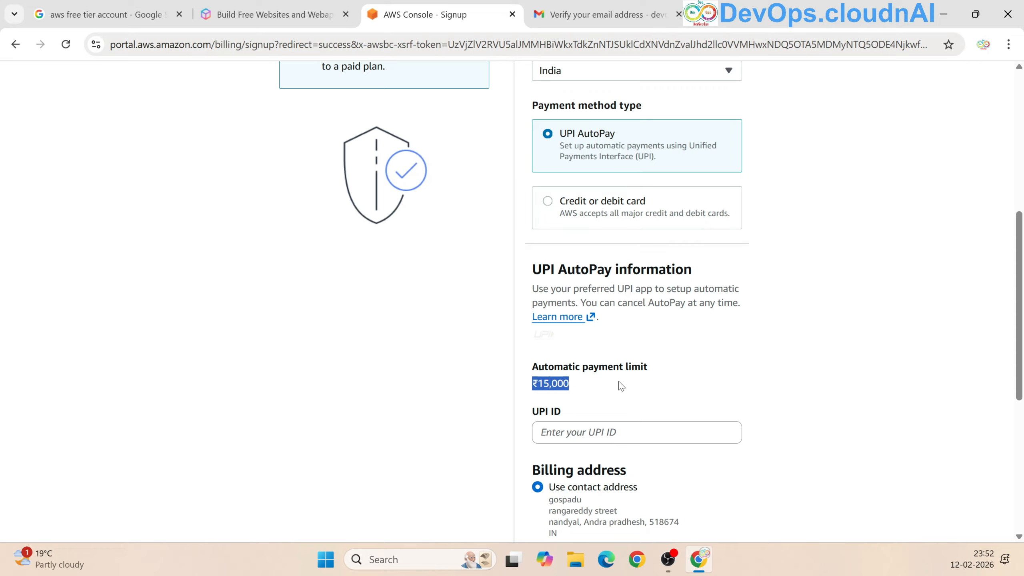
left_click(621, 383)
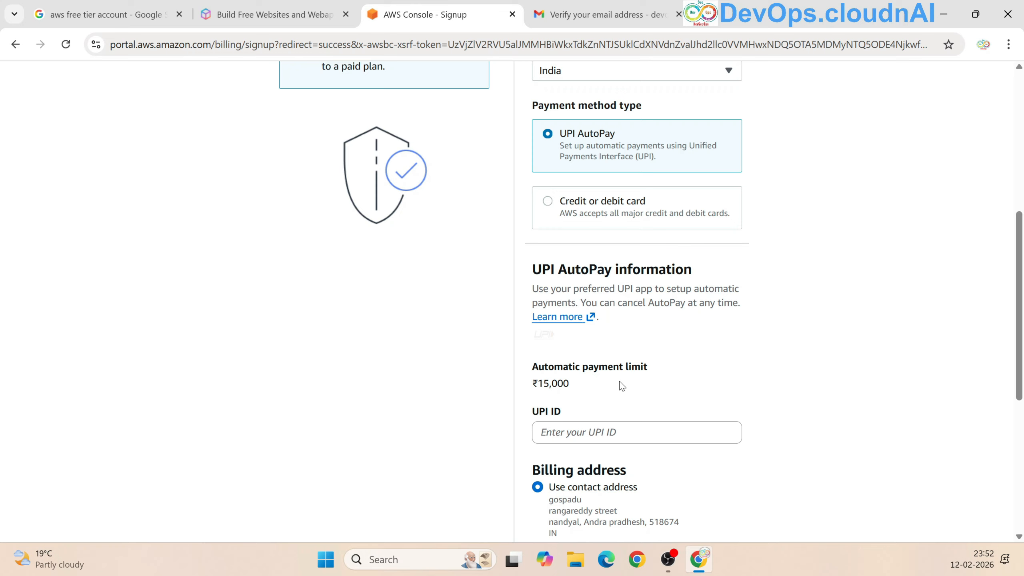
Step: Enter the UPI ID and submit the UPI AutoPay payment details
left_click(633, 439)
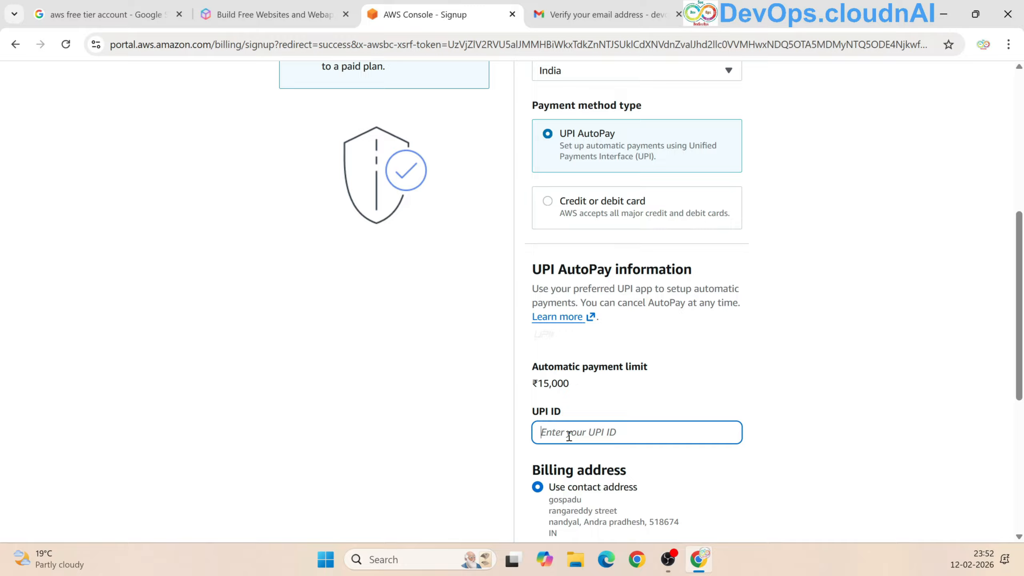
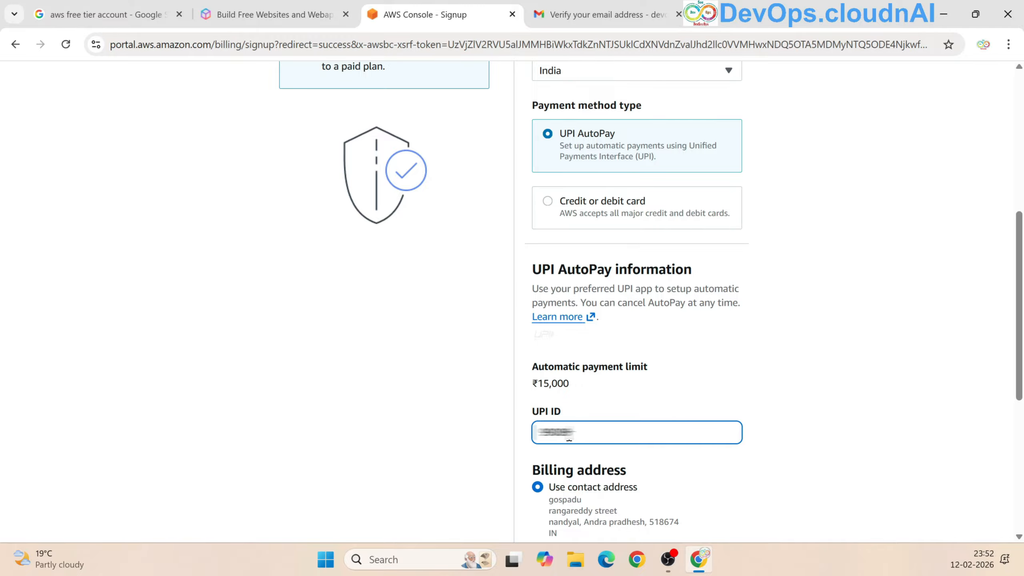
scroll(568, 438, "down", 3)
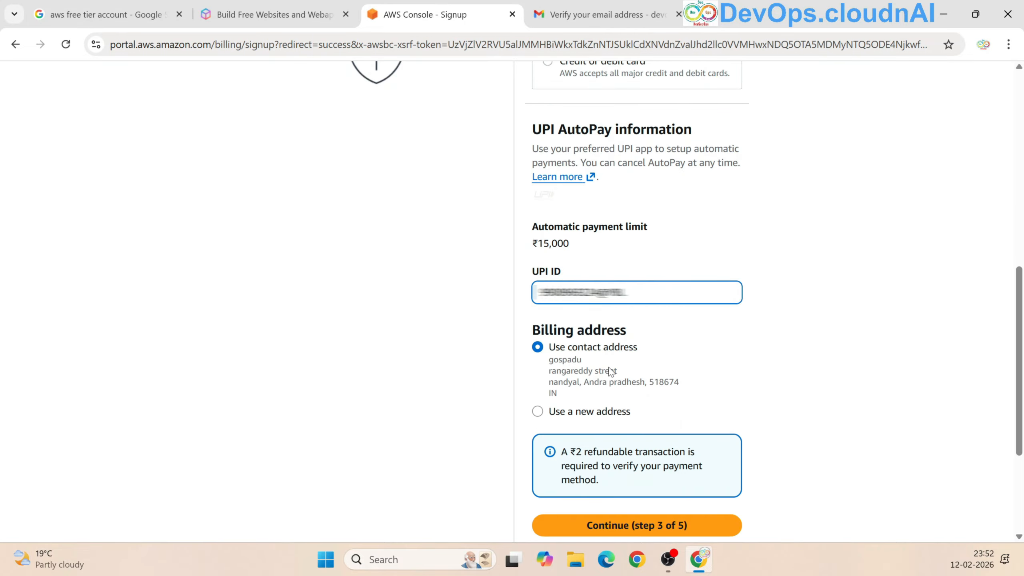
scroll(652, 373, "down", 2)
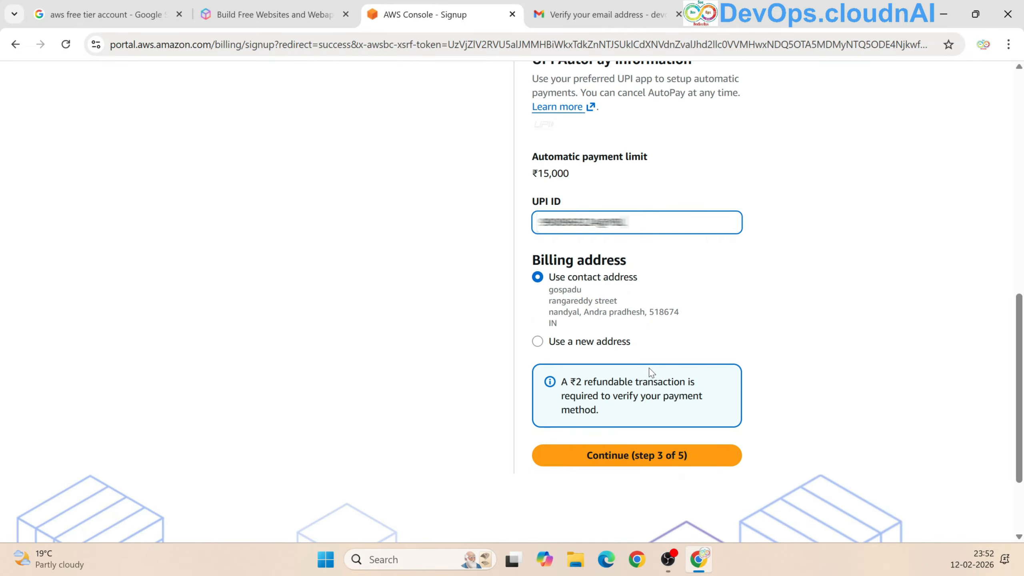
left_click(617, 464)
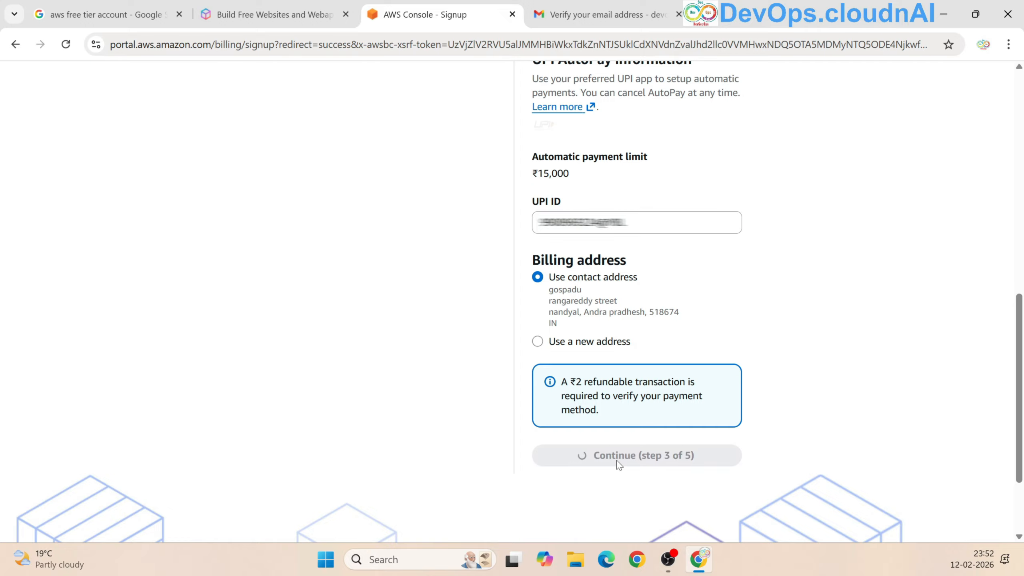
left_click_drag(316, 262, 507, 270)
Step: Approve the UPI payment on the Amazon Pay page so the UPI ID shows Verified
left_click(535, 319)
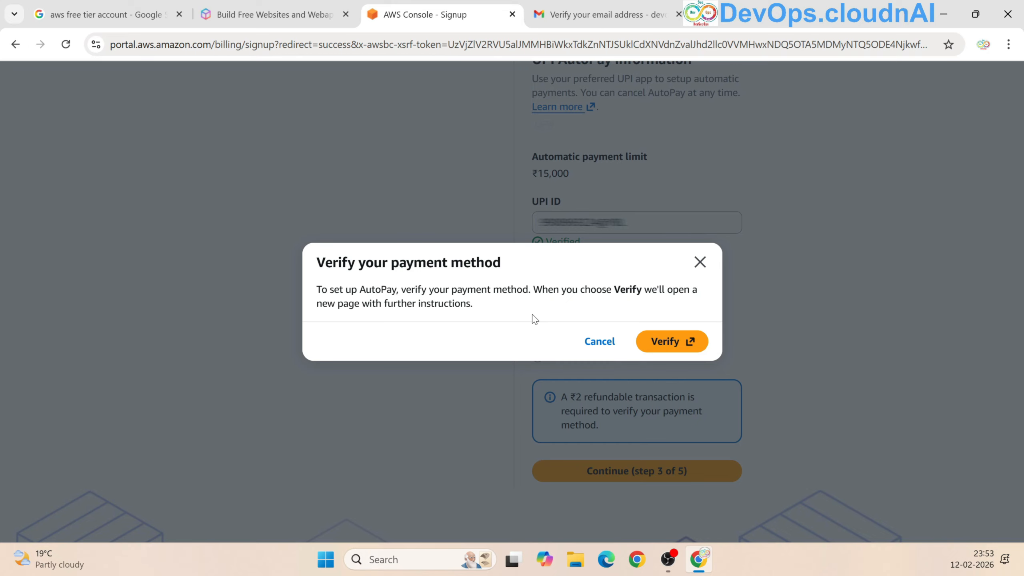
left_click(662, 348)
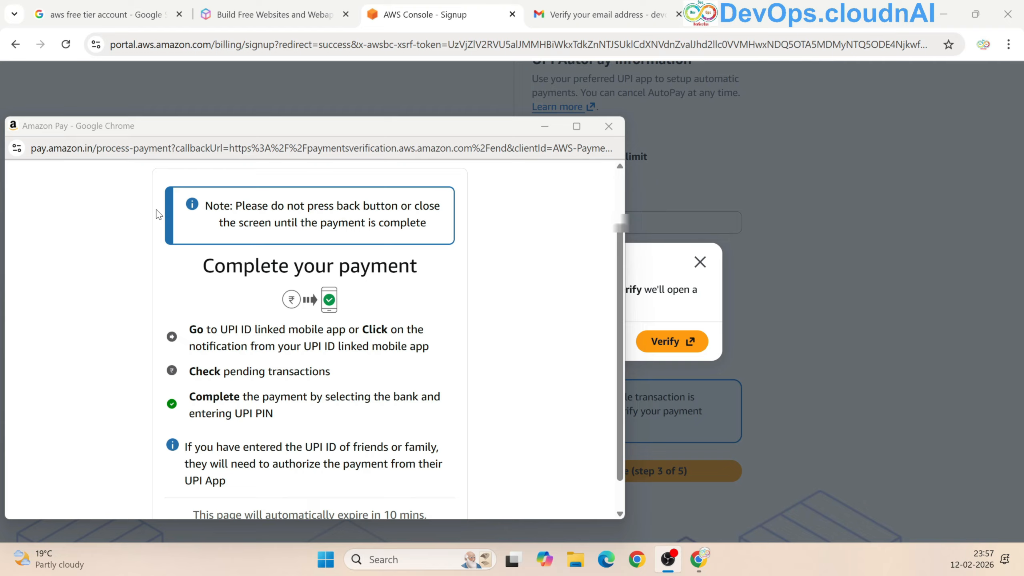
scroll(190, 290, "up", 1)
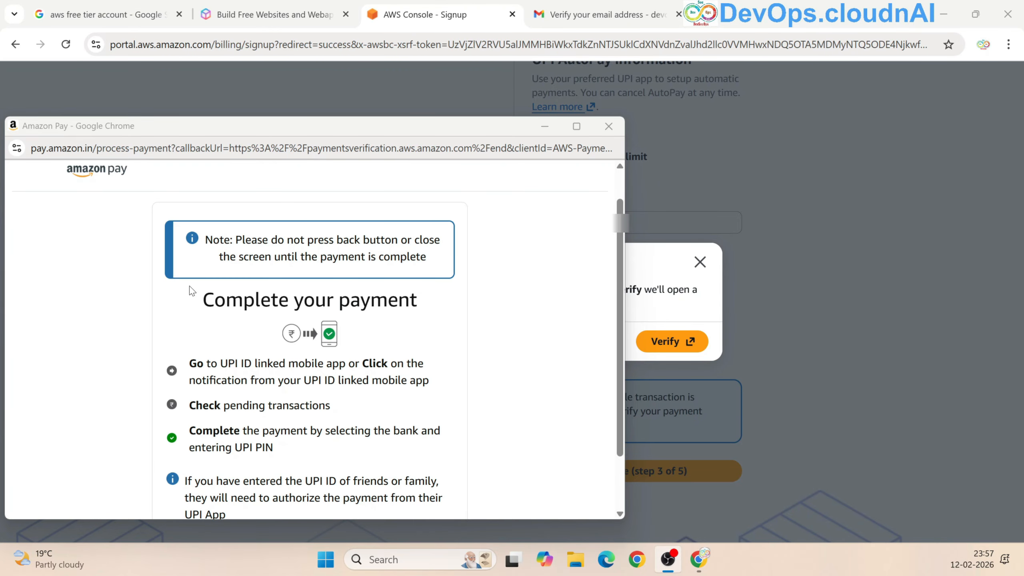
scroll(155, 244, "down", 2)
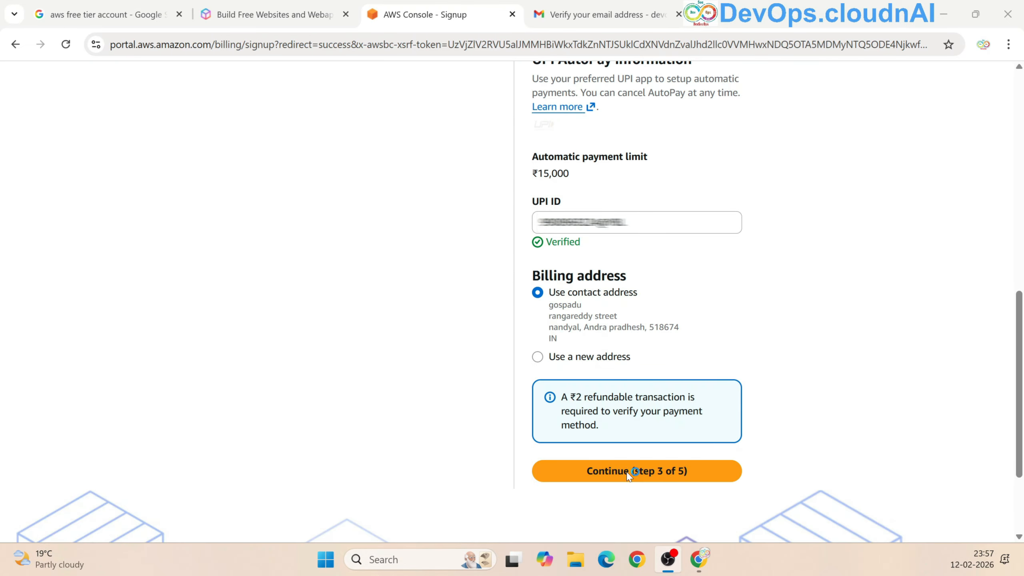
Step: Move to identity confirmation and set the account purpose to Personal use
left_click(631, 470)
left_click_drag(537, 266, 669, 268)
left_click_drag(540, 286, 727, 289)
left_click(750, 299)
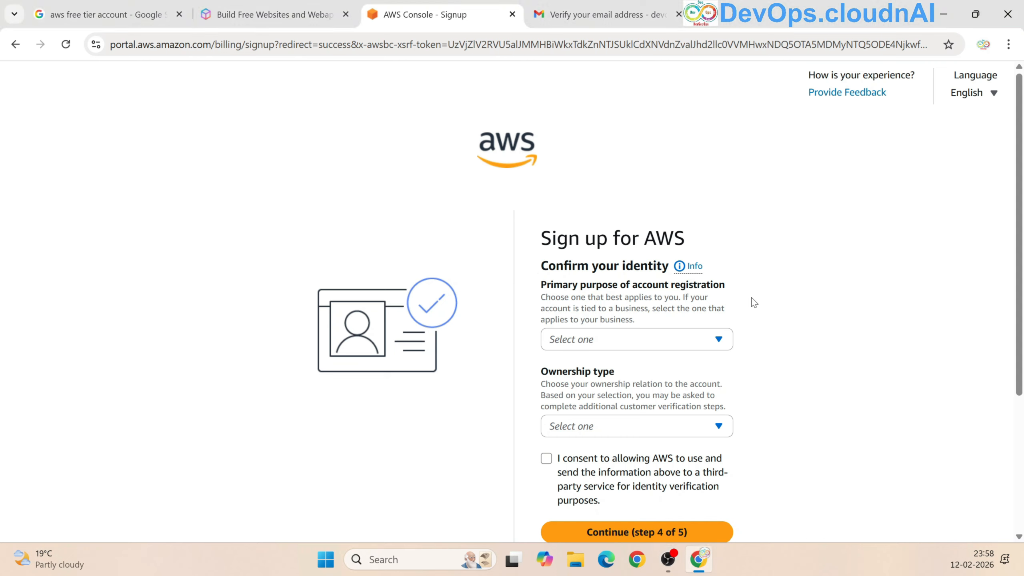
left_click(617, 340)
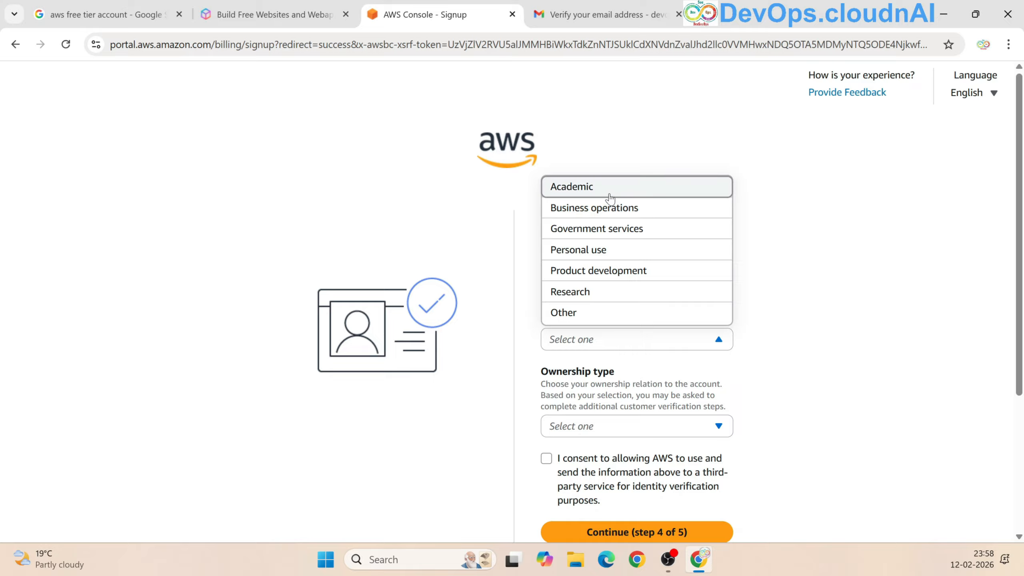
left_click(596, 254)
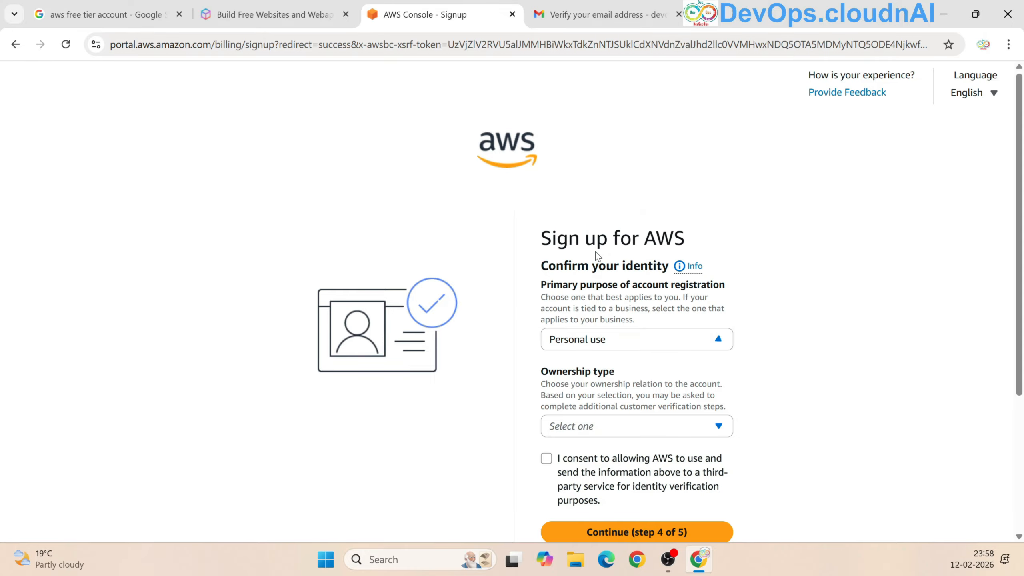
Step: Set the ownership type to Individual and keep PAN card as the document type
scroll(615, 179, "down", 5)
left_click(608, 239)
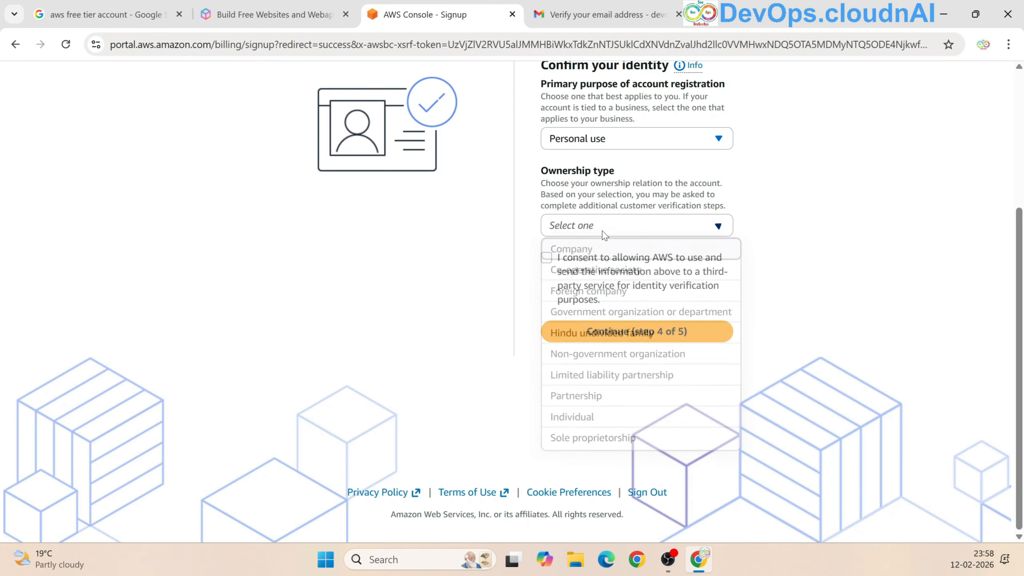
left_click(573, 417)
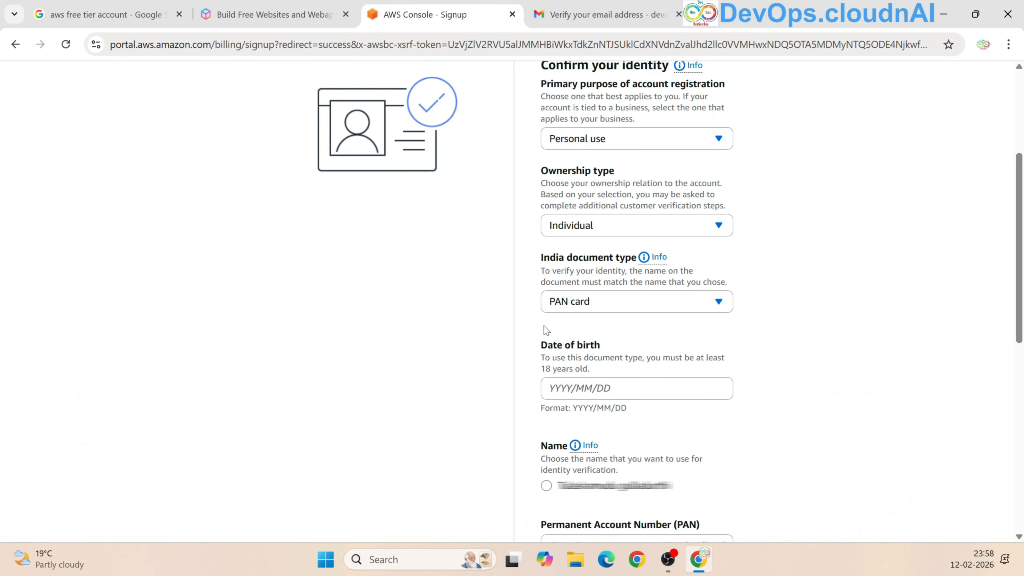
left_click(582, 306)
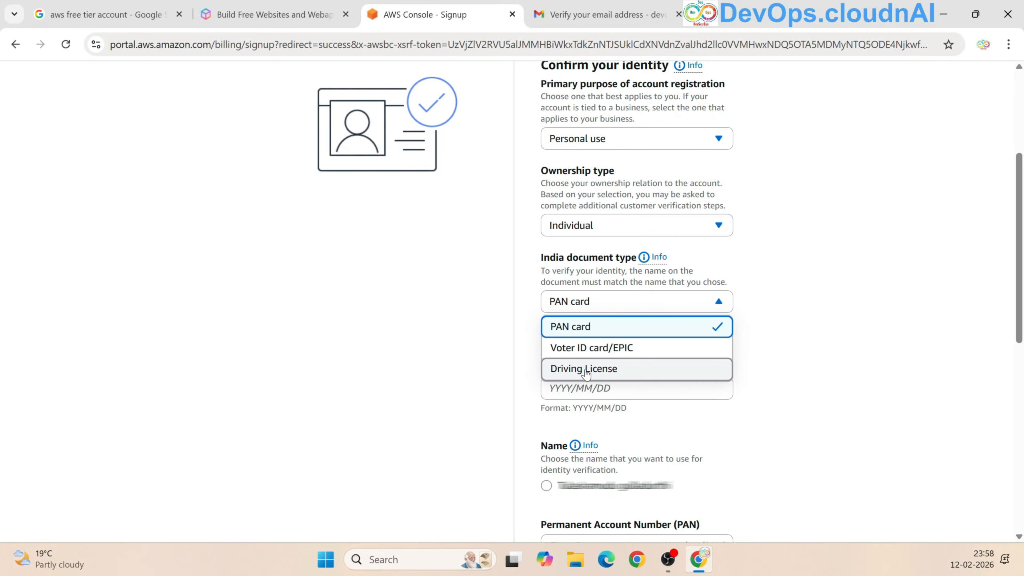
left_click(585, 327)
Step: Enter the date of birth, choose the verification name, and type the PAN
left_click(584, 388)
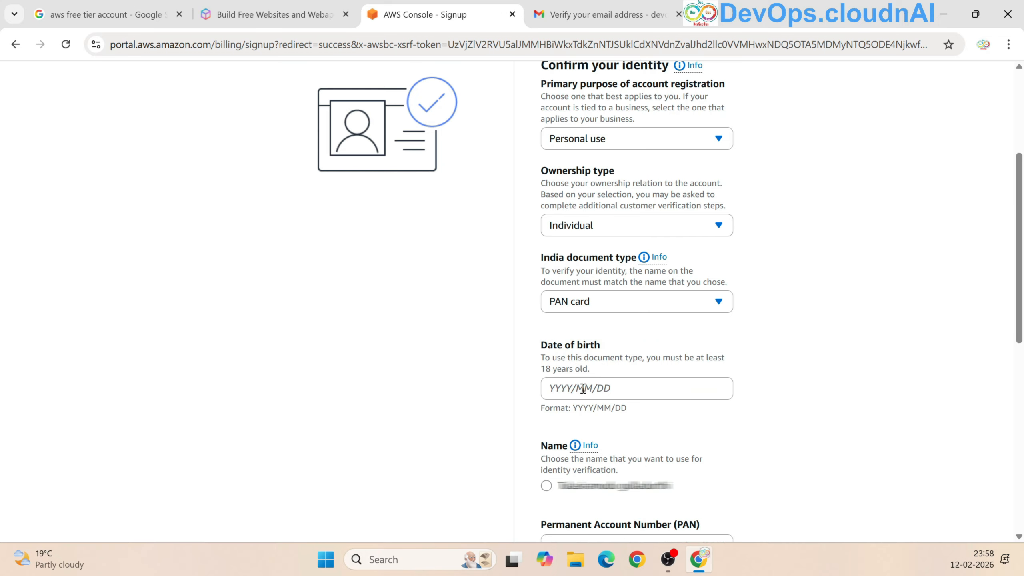
scroll(619, 329, "down", 2)
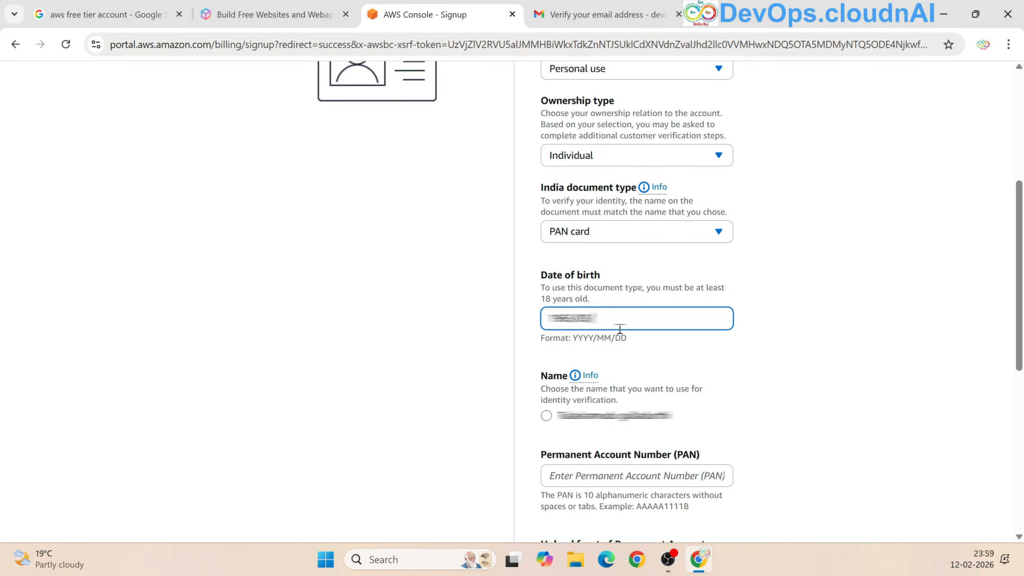
scroll(549, 351, "down", 2)
left_click(547, 347)
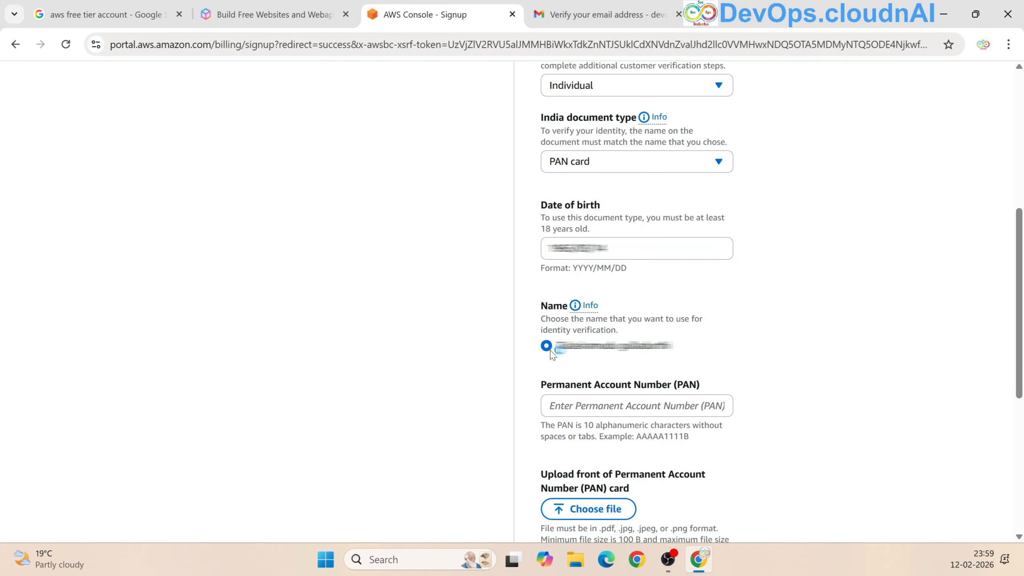
left_click(724, 400)
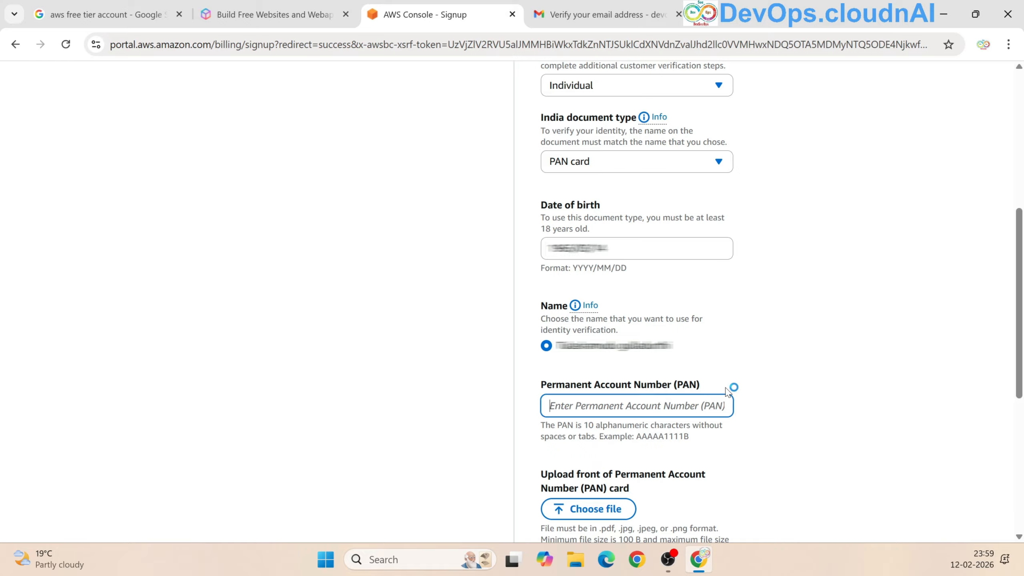
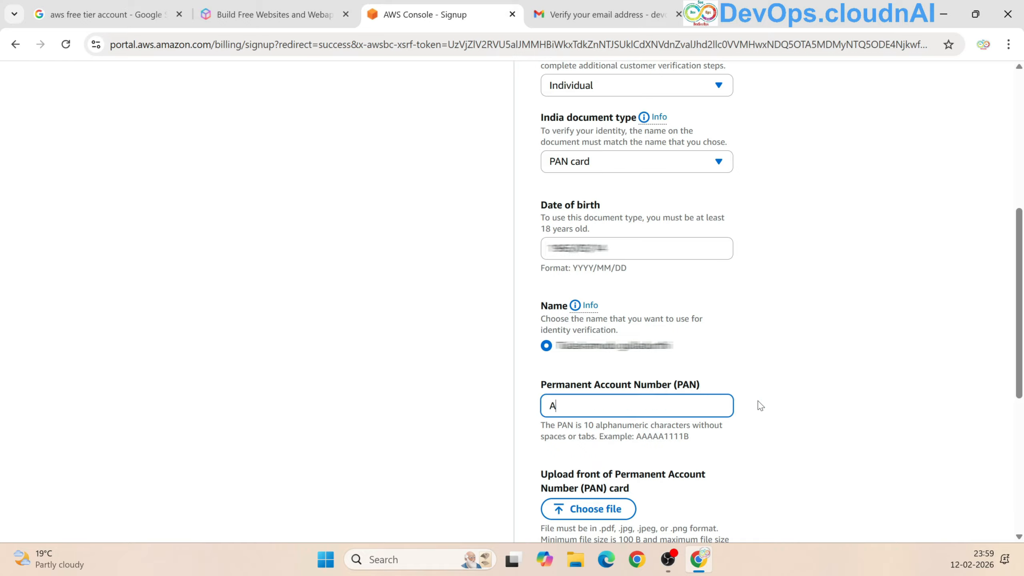
scroll(751, 383, "down", 3)
Step: Attach pan.jpeg from Downloads as the PAN card image and tick the third-party verification consent
left_click(610, 375)
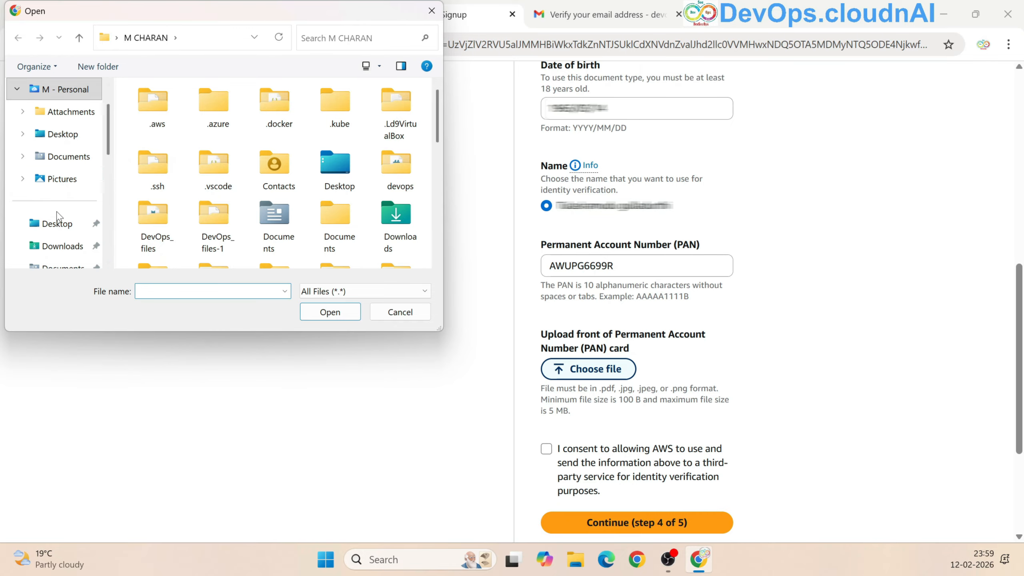
left_click(60, 247)
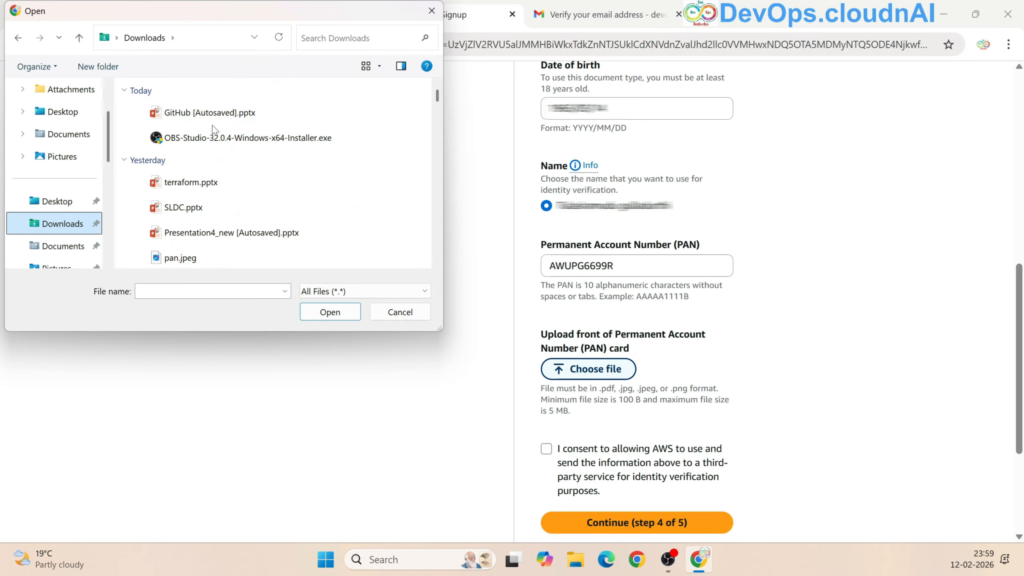
left_click(196, 258)
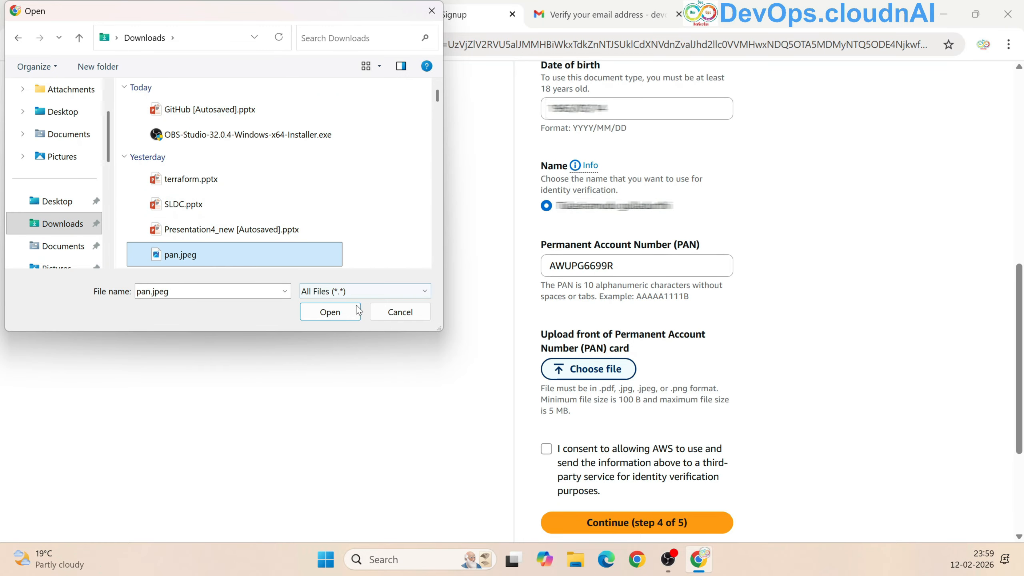
left_click(354, 314)
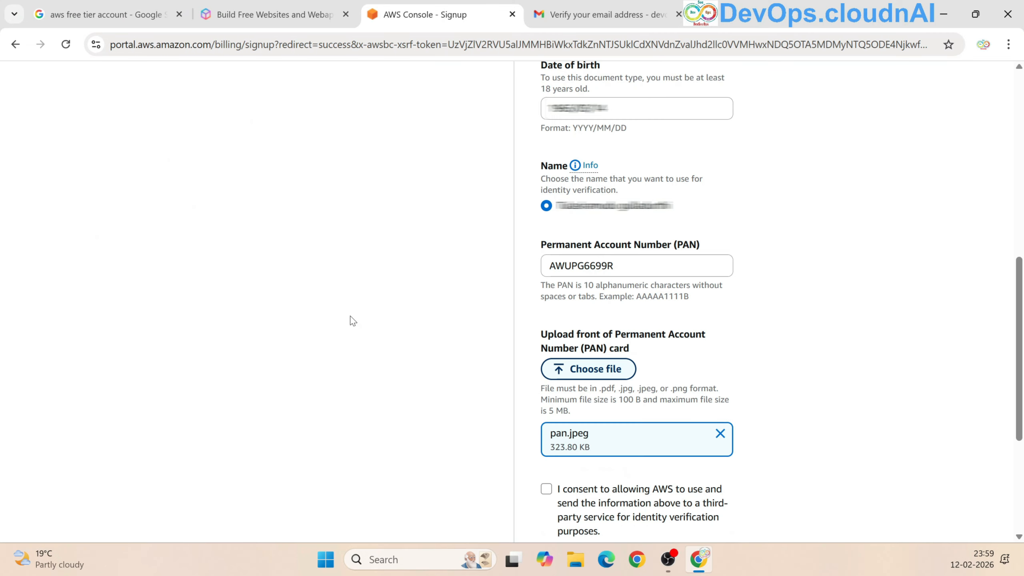
scroll(351, 319, "down", 3)
left_click(548, 349)
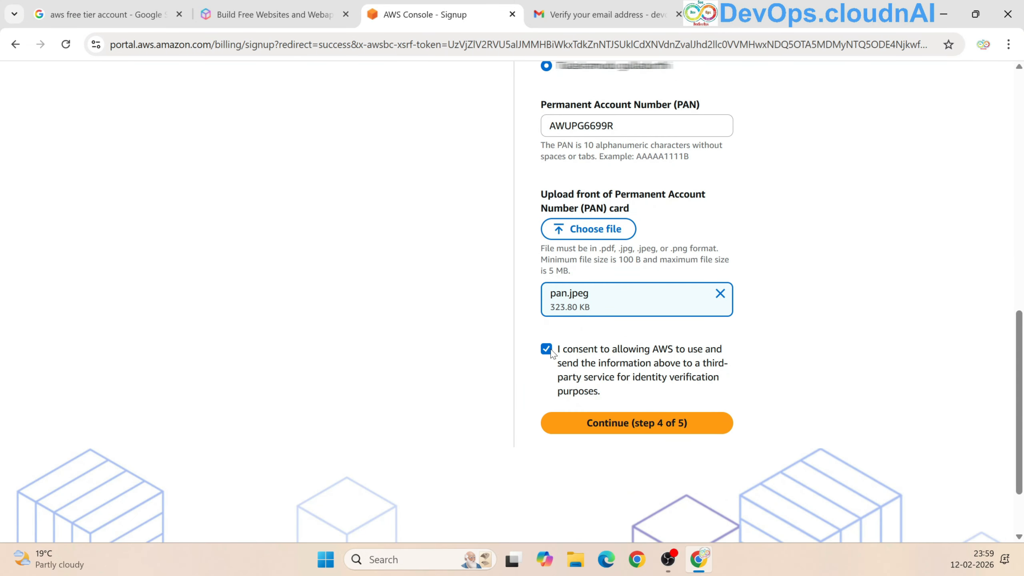
Step: Submit the identity details to reach the phone verification step
left_click(616, 427)
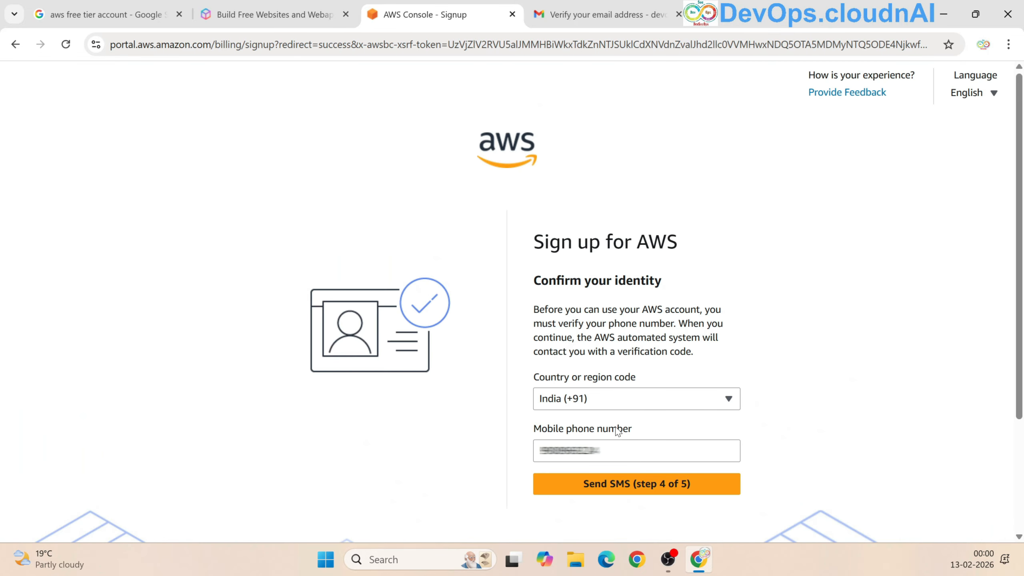
left_click_drag(536, 280, 690, 286)
scroll(690, 286, "down", 2)
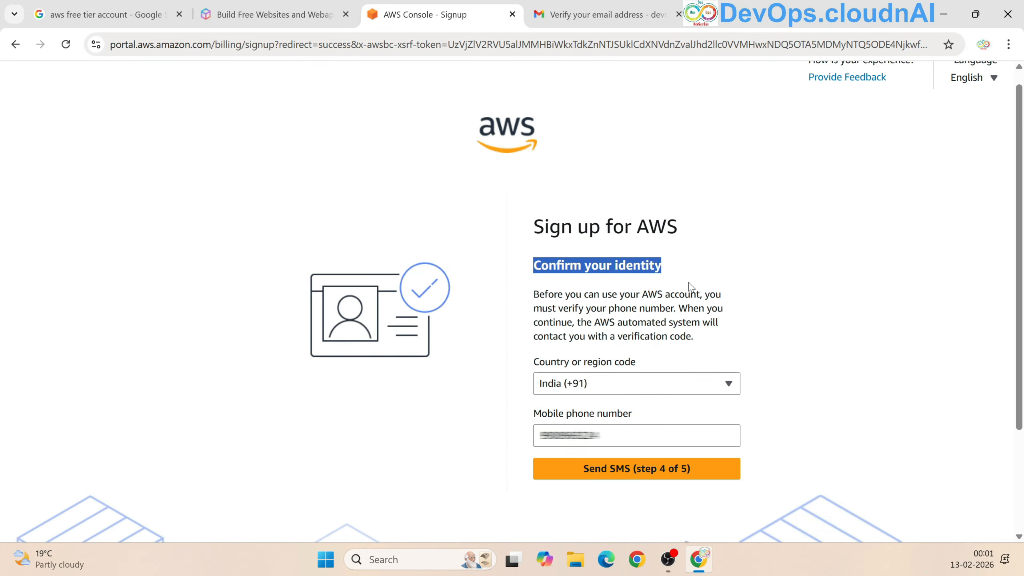
left_click(501, 371)
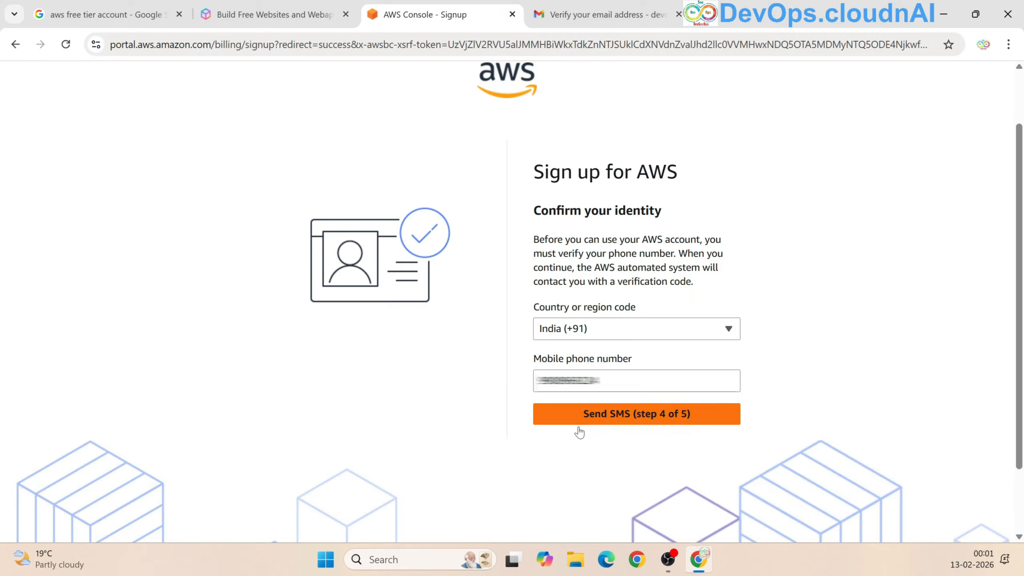
Step: Have the code sent by SMS and submit it to verify the mobile number
left_click(606, 420)
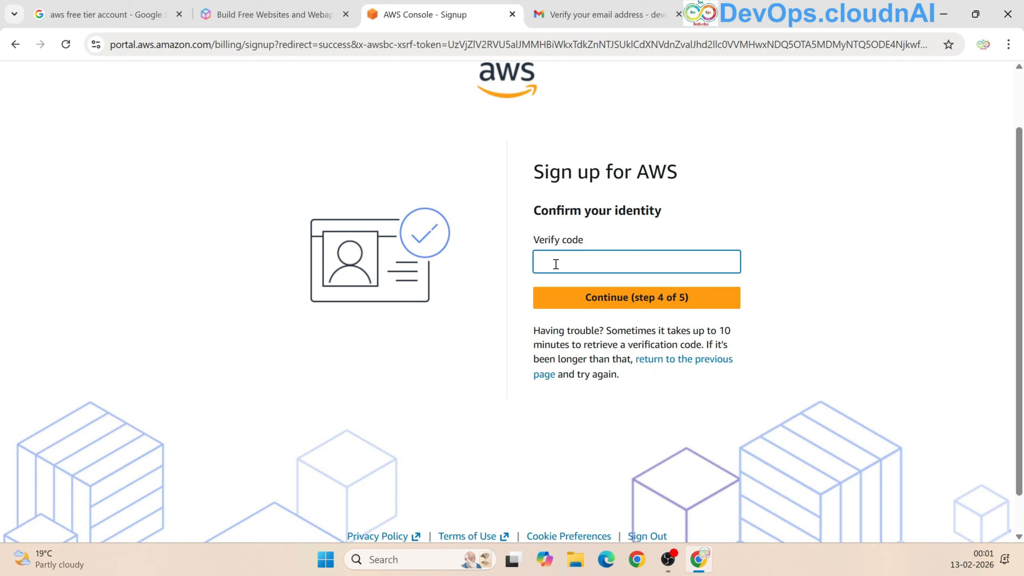
left_click(616, 296)
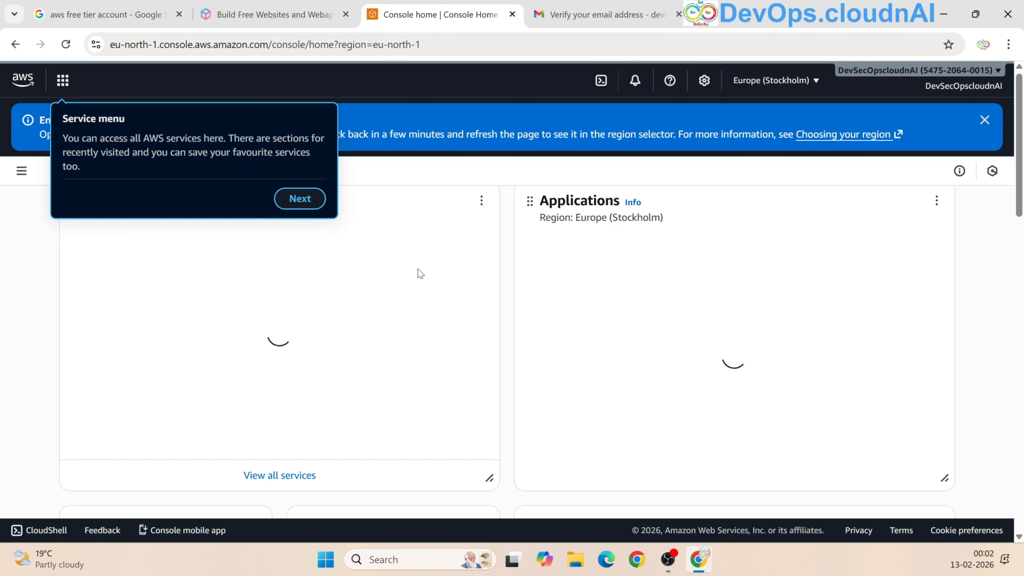
Step: Dismiss the four console tour tips on service menu, search, settings and account colour
left_click(300, 199)
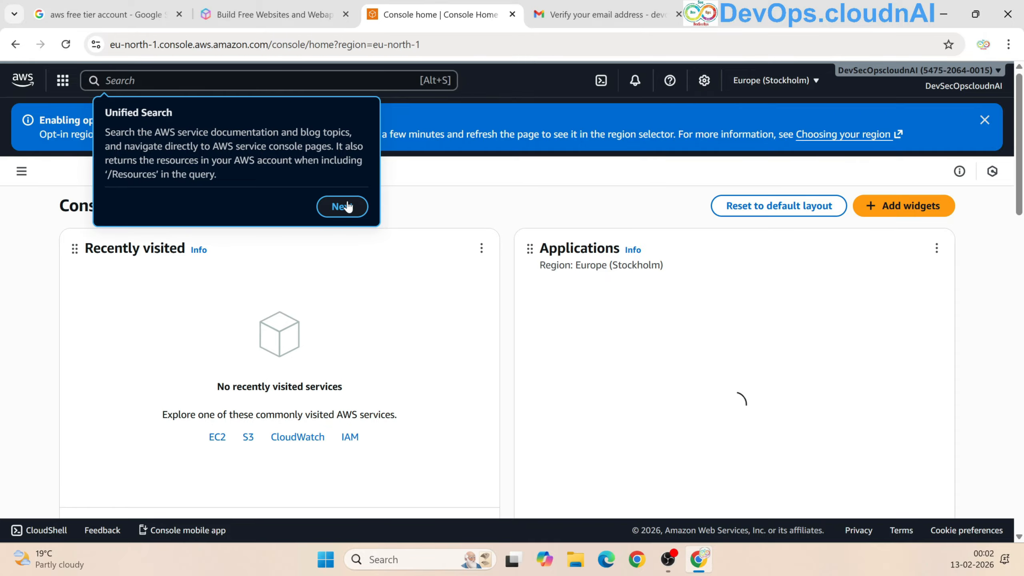
left_click(343, 207)
left_click(934, 195)
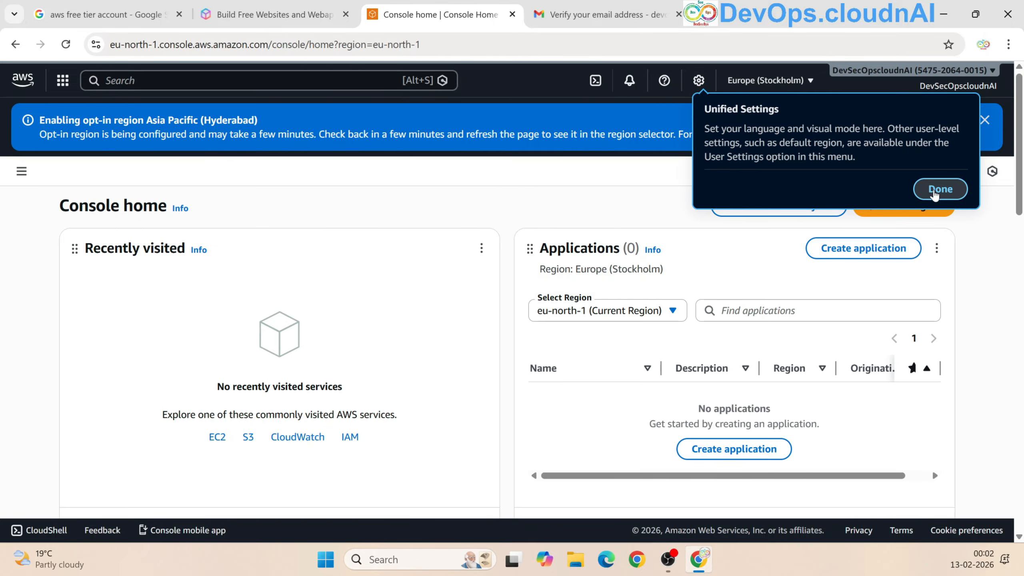
left_click(934, 195)
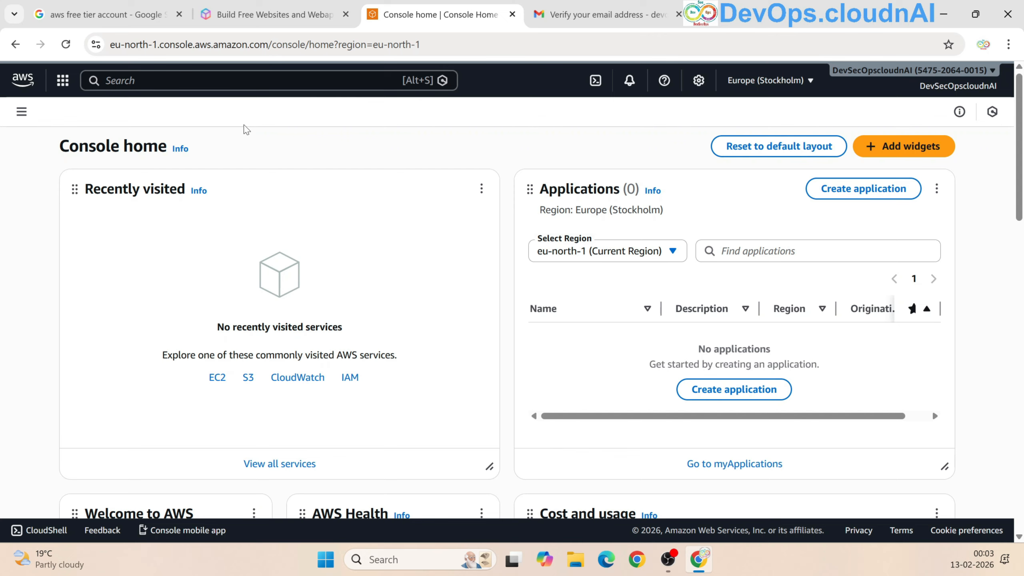
left_click(126, 82)
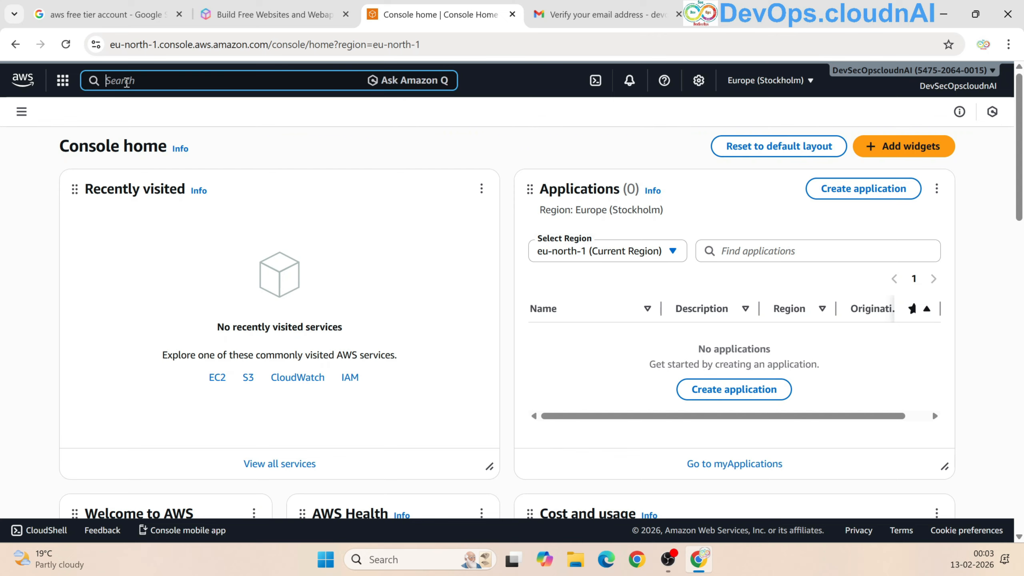
Step: Confirm Billing and Cost Management shows $100.00 credits remaining, then sign out
type("bill")
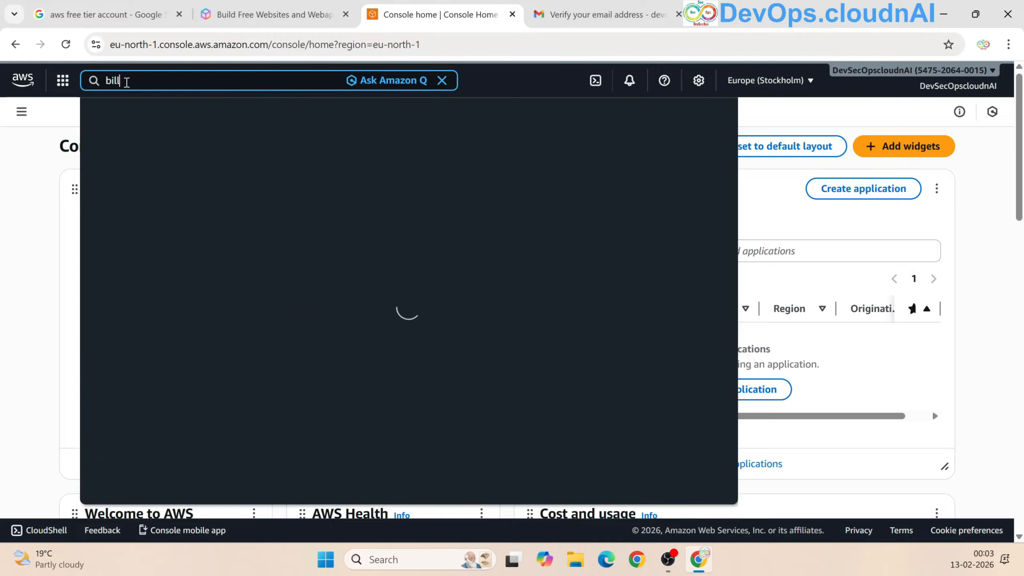
type("i")
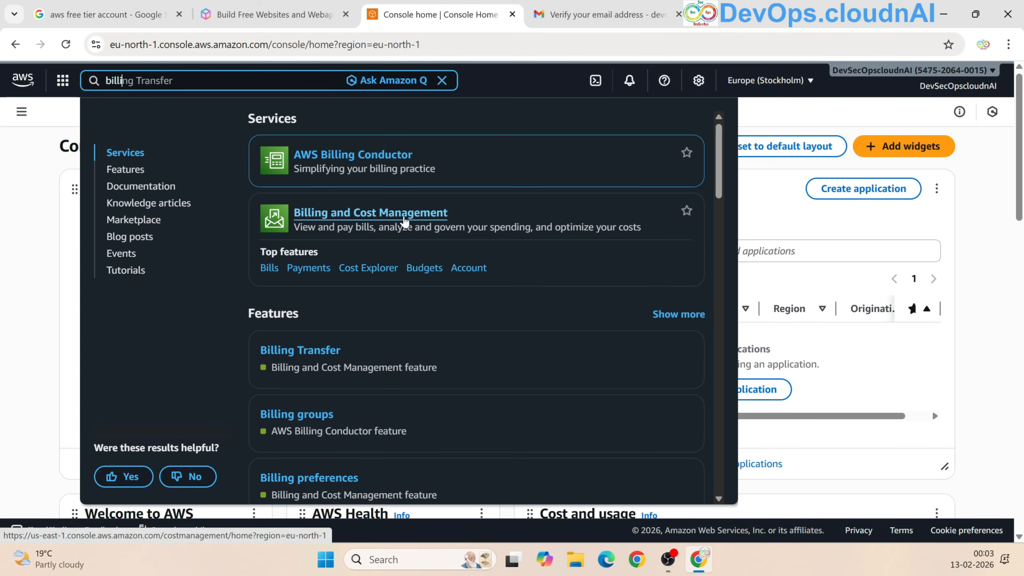
left_click(404, 222)
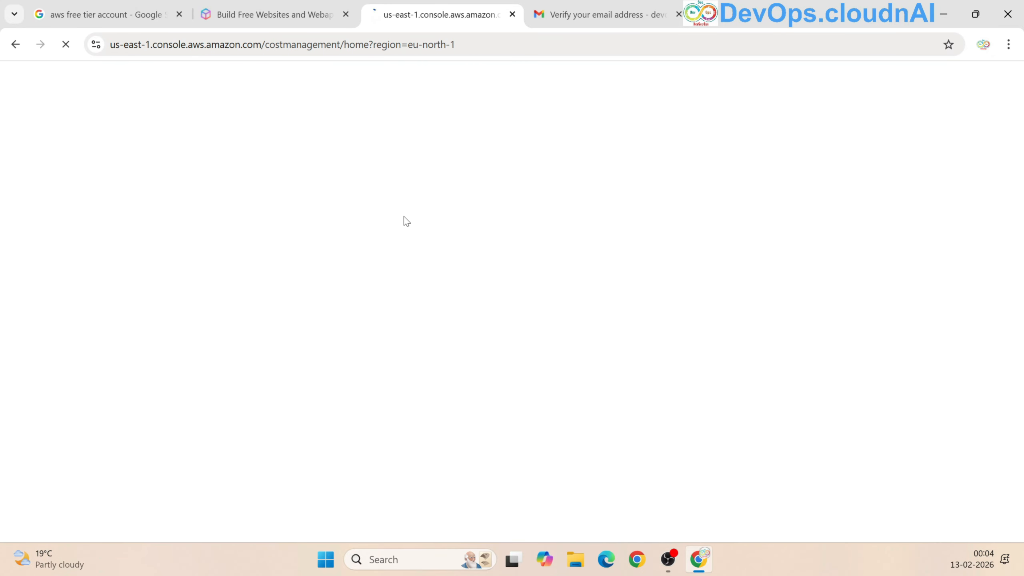
left_click_drag(243, 253, 458, 260)
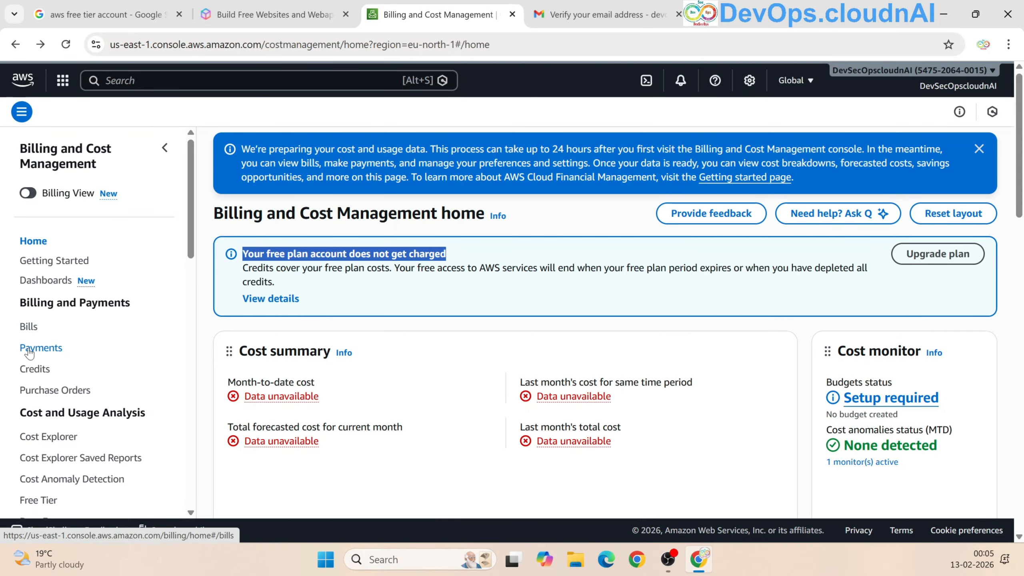
left_click(39, 369)
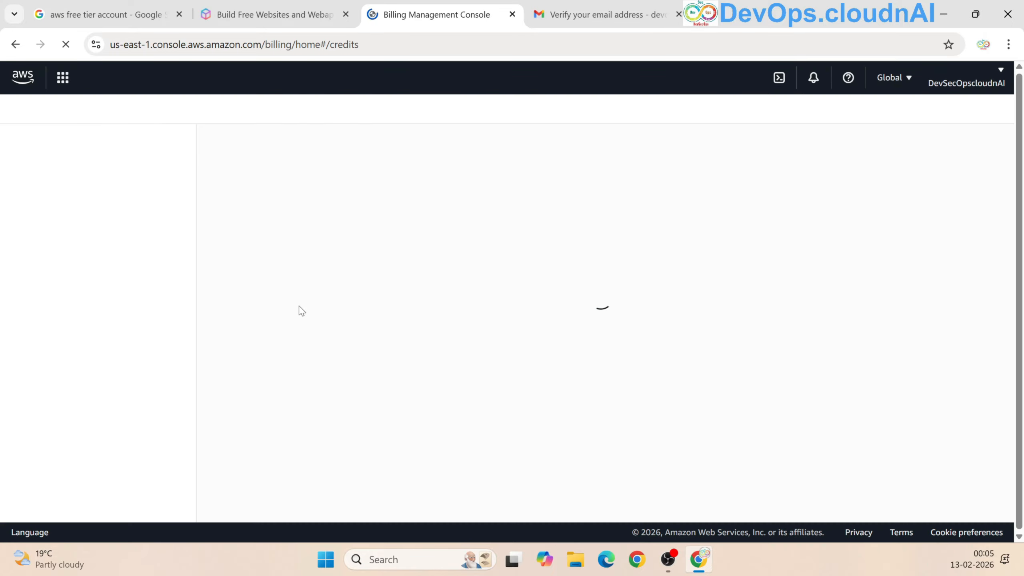
double_click(344, 385)
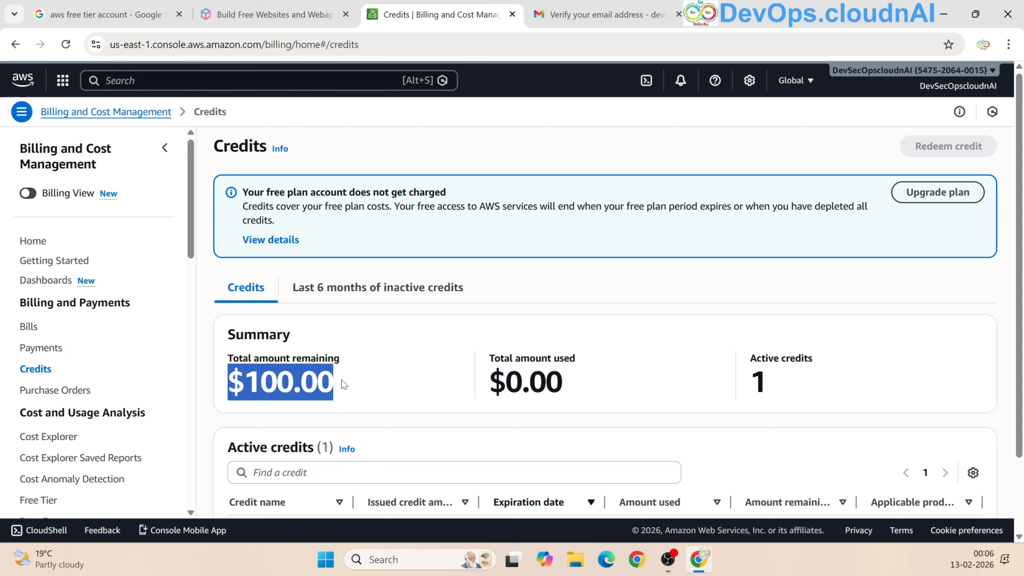
left_click(347, 383)
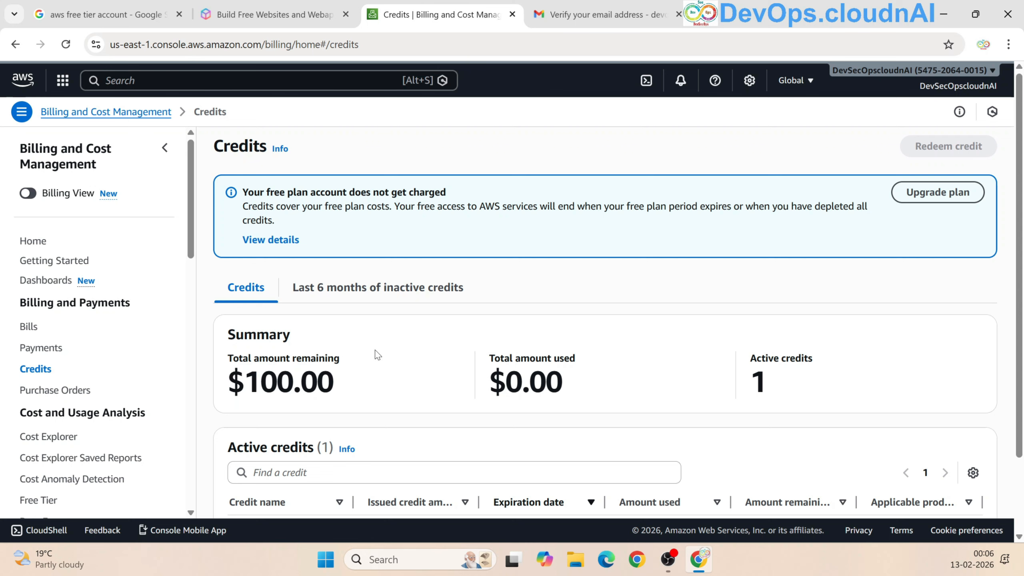
left_click(950, 91)
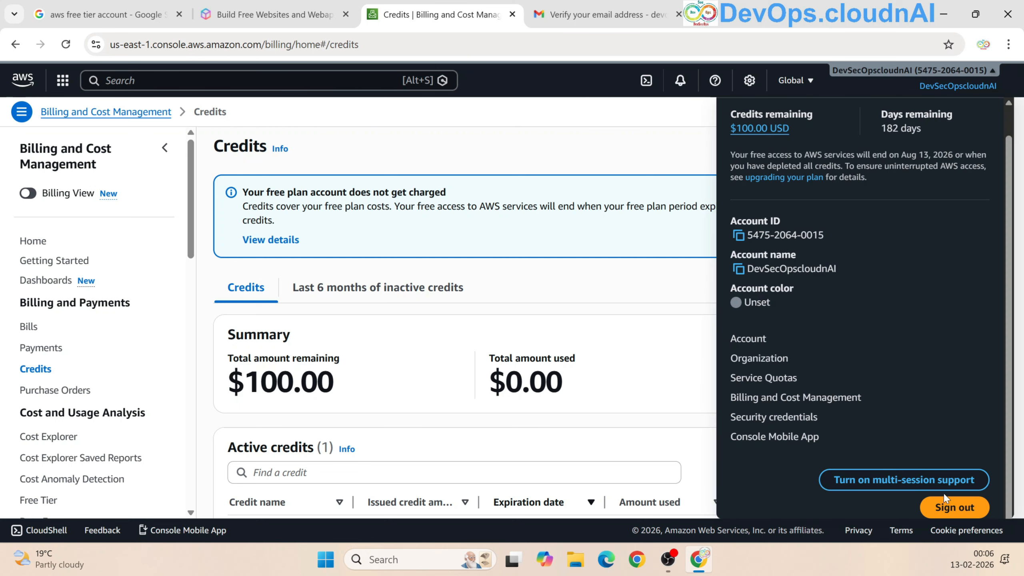
left_click(956, 505)
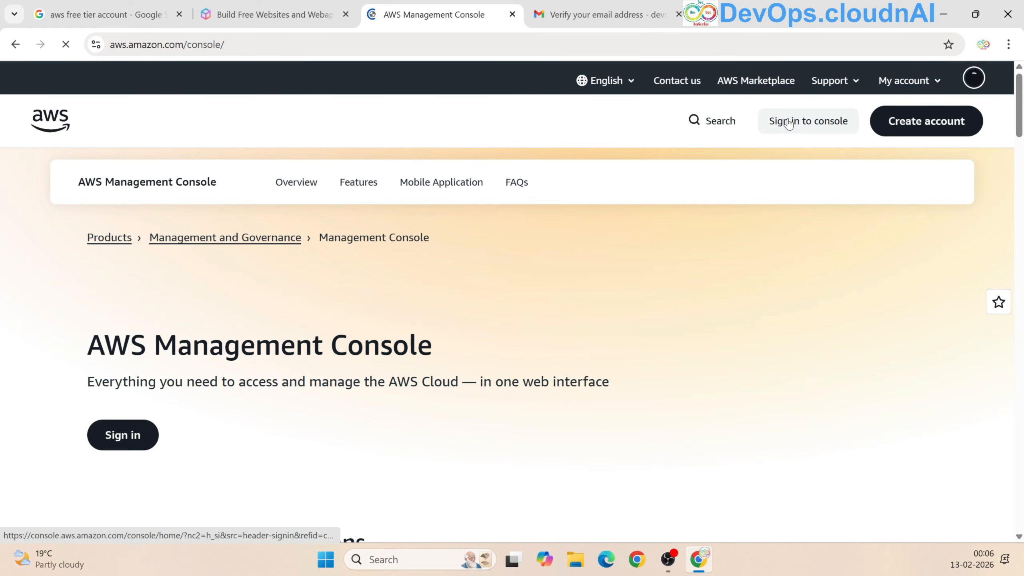
Step: Start console sign-in as root user with the saved root account email
left_click(788, 123)
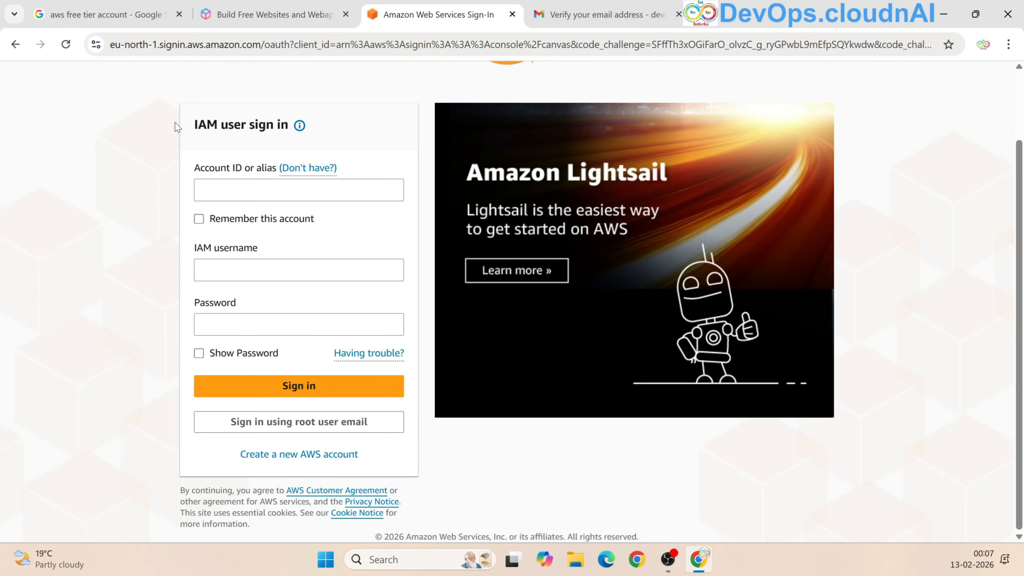
left_click_drag(193, 124, 298, 129)
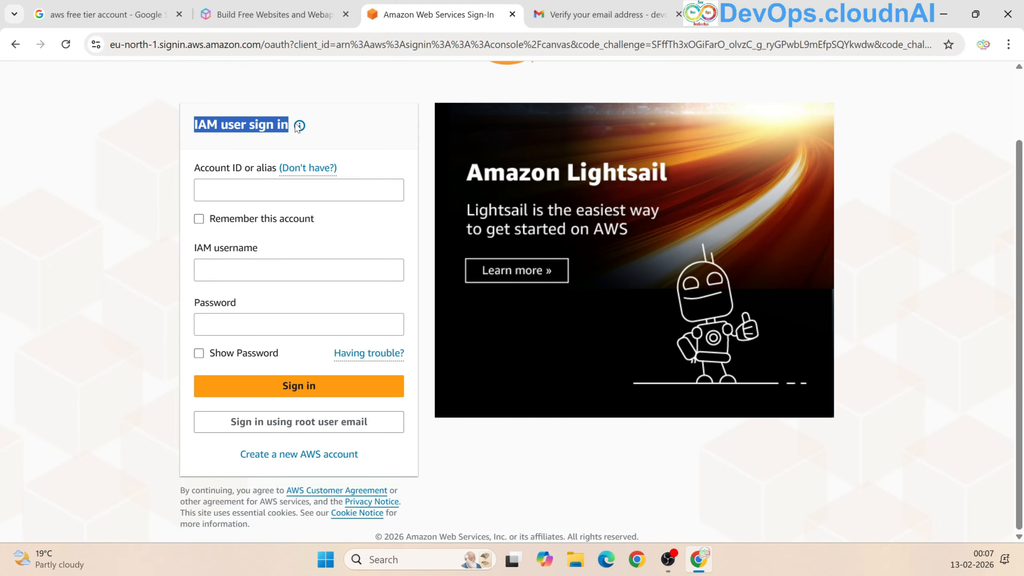
left_click(171, 134)
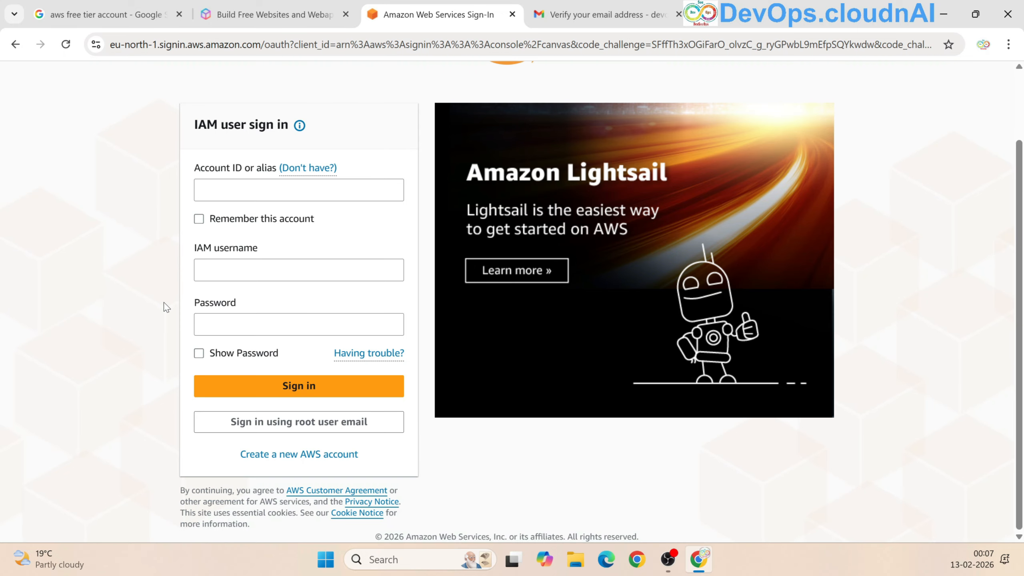
left_click(356, 433)
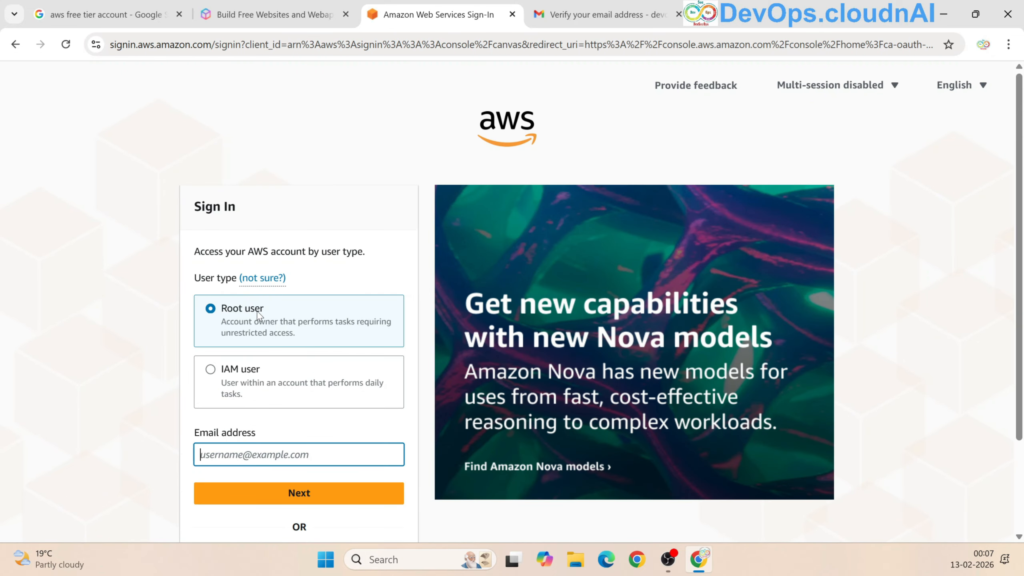
left_click(283, 454)
left_click(338, 487)
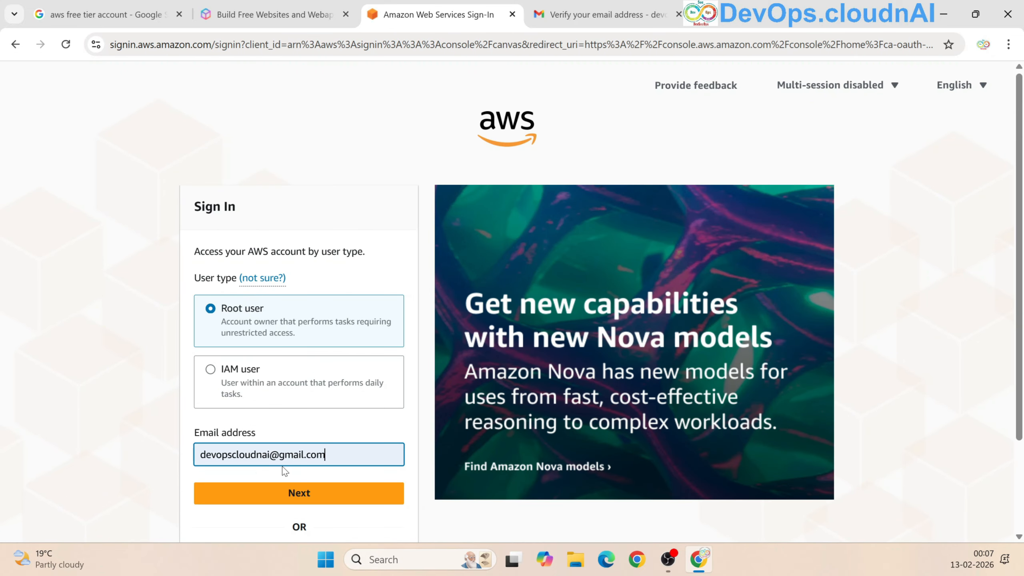
left_click(302, 494)
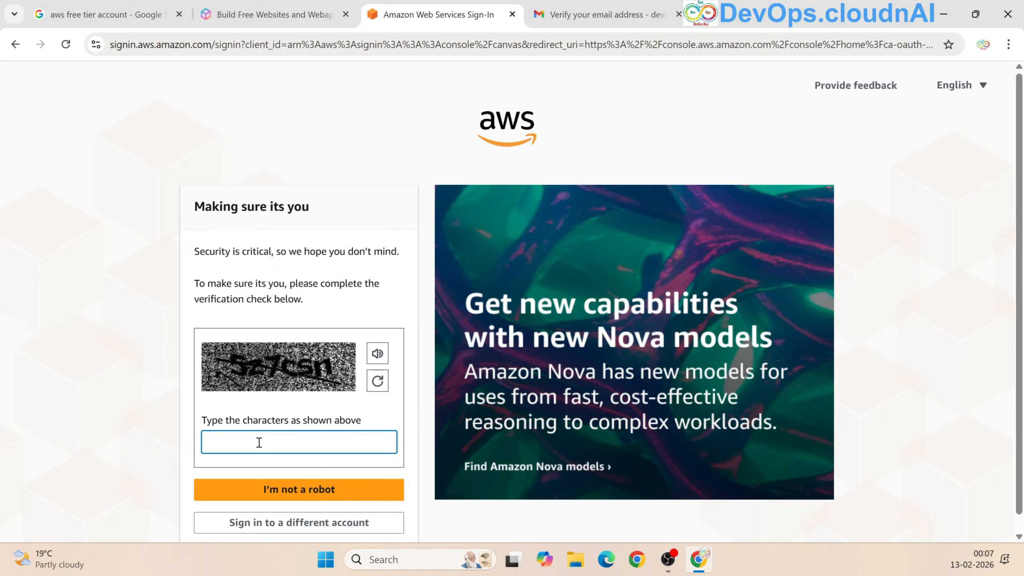
Step: Pass the captcha and sign in with the root password
type("5z7csn")
left_click(313, 493)
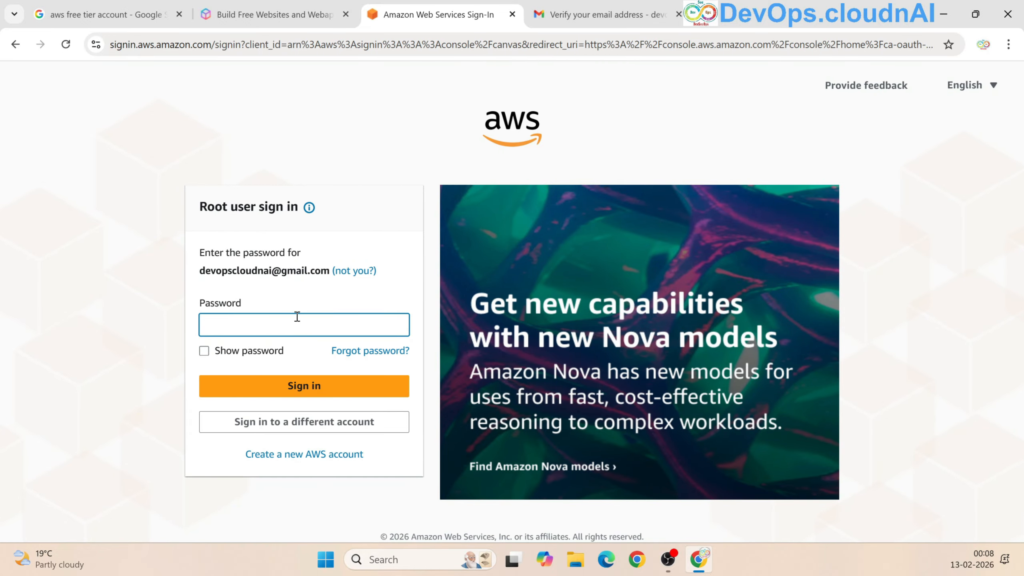
type("***************")
left_click(309, 389)
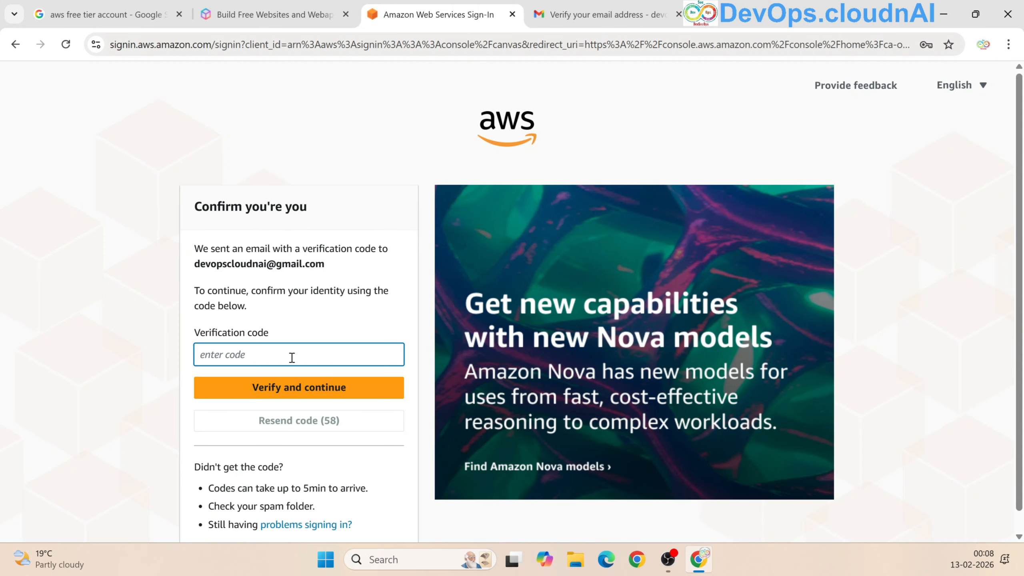
Step: Copy the code from Gmail's Verify your identity email and paste it into AWS
left_click(597, 16)
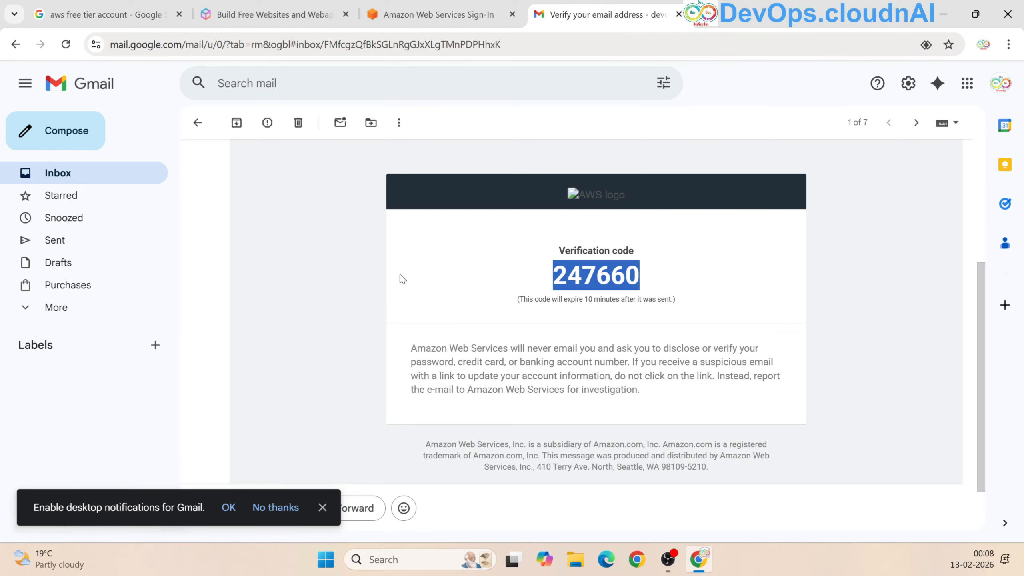
left_click(99, 182)
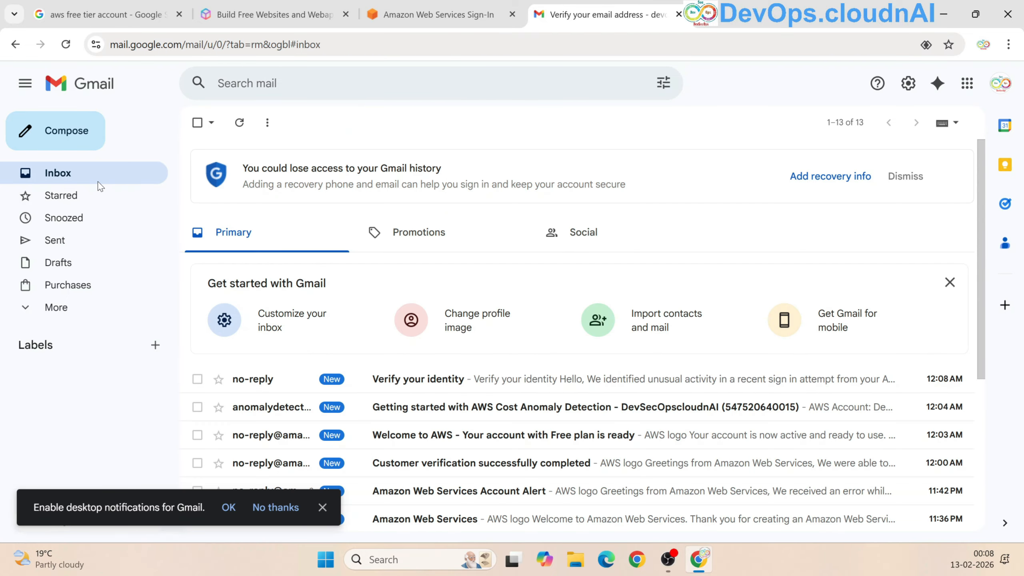
left_click(427, 385)
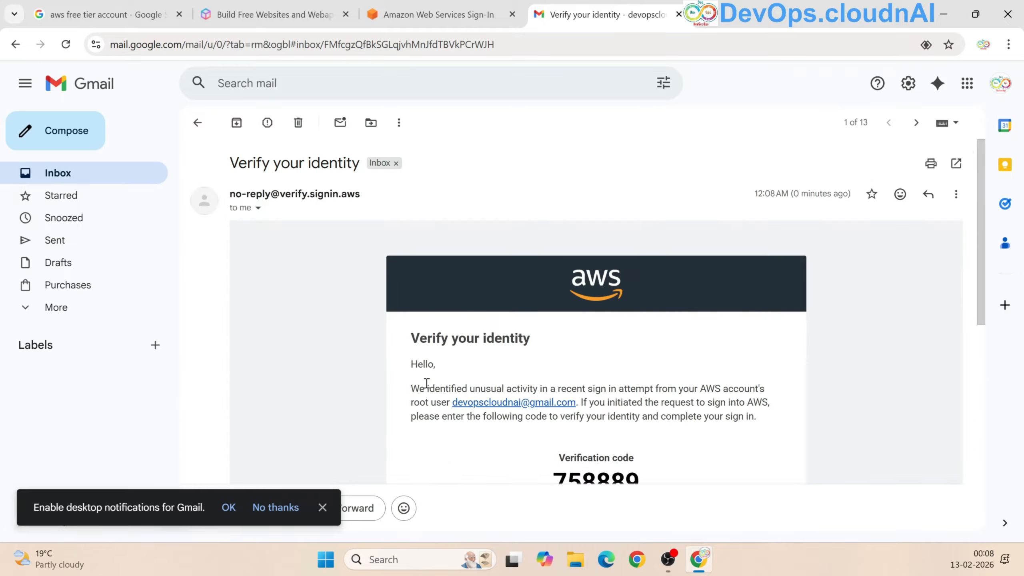
scroll(504, 383, "down", 2)
double_click(618, 420)
key("ctrl+c")
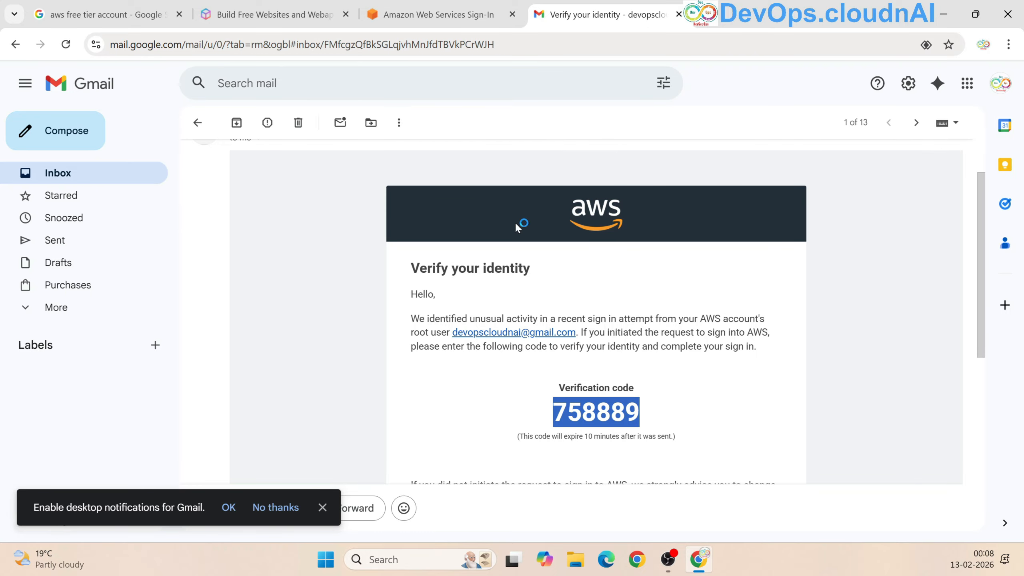
left_click(440, 14)
key("ctrl+v")
Step: Submit the verification code and name the MFA device DevSecOps
left_click(300, 390)
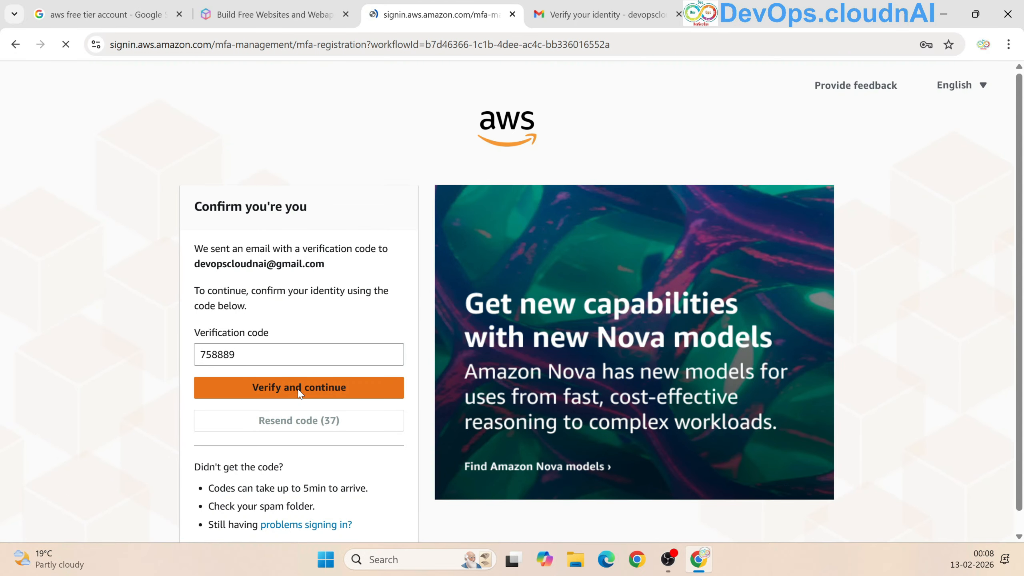
scroll(414, 323, "down", 2)
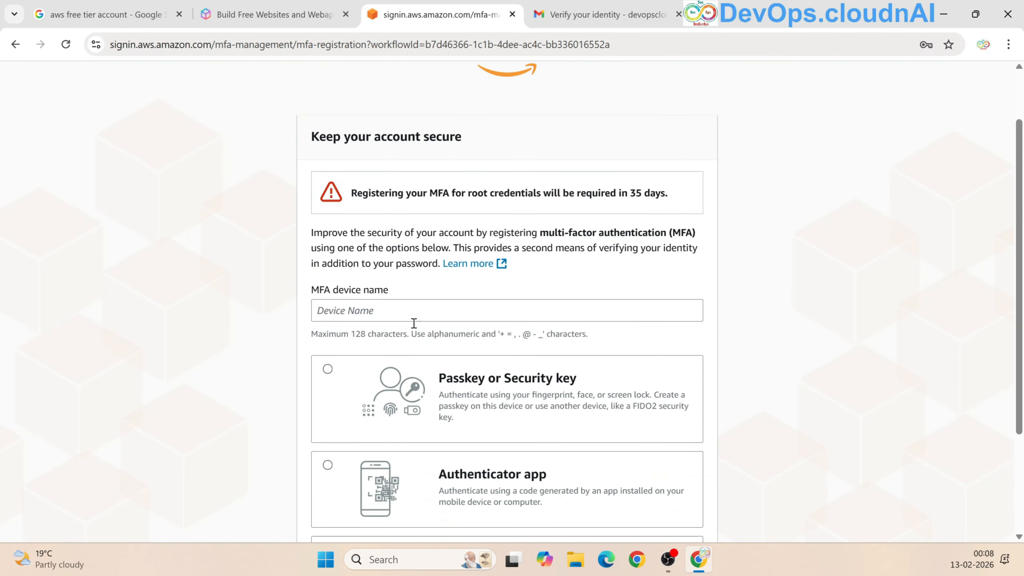
left_click(378, 313)
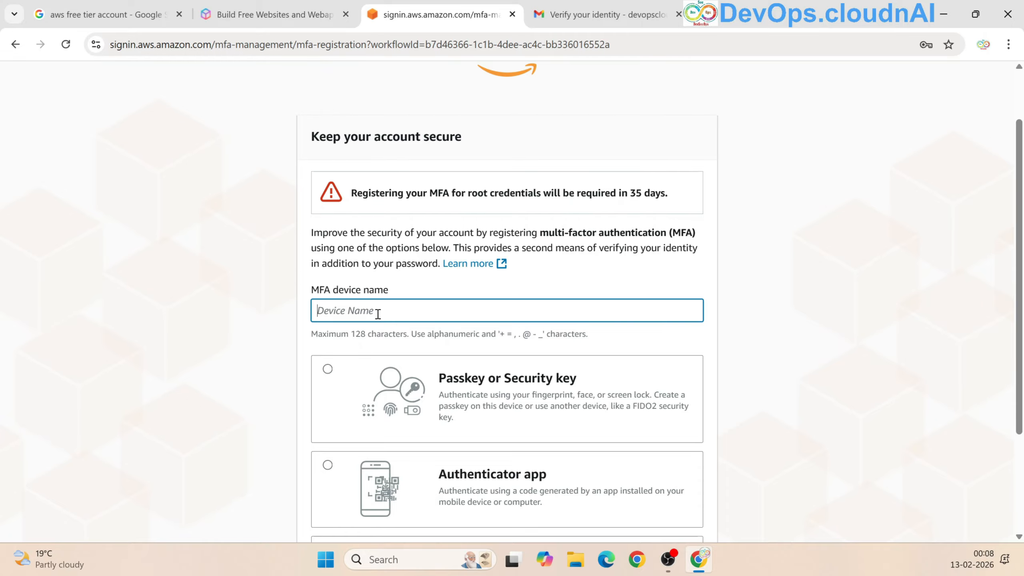
type("DevSecOps")
scroll(403, 323, "up", 2)
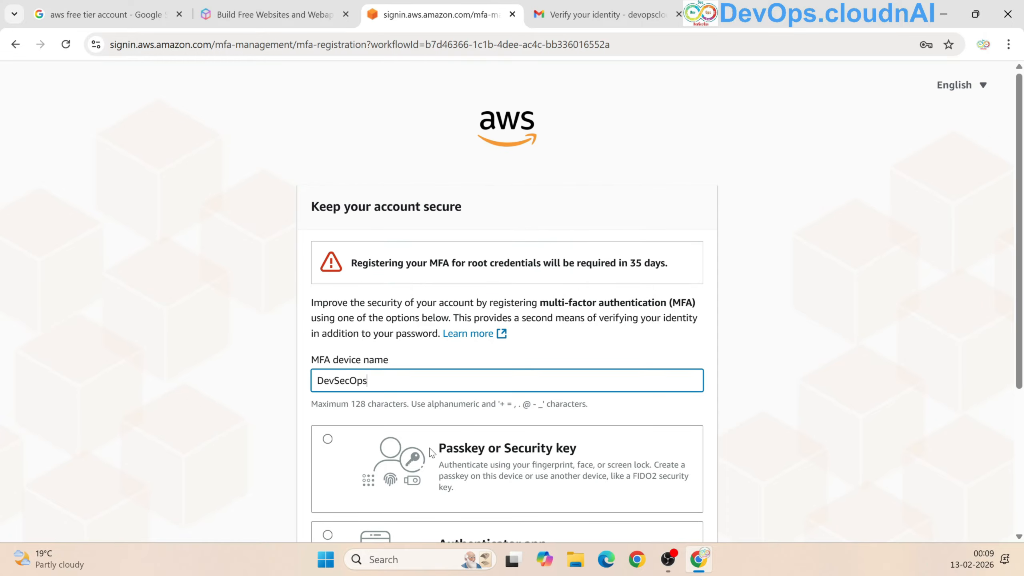
scroll(565, 451, "down", 1)
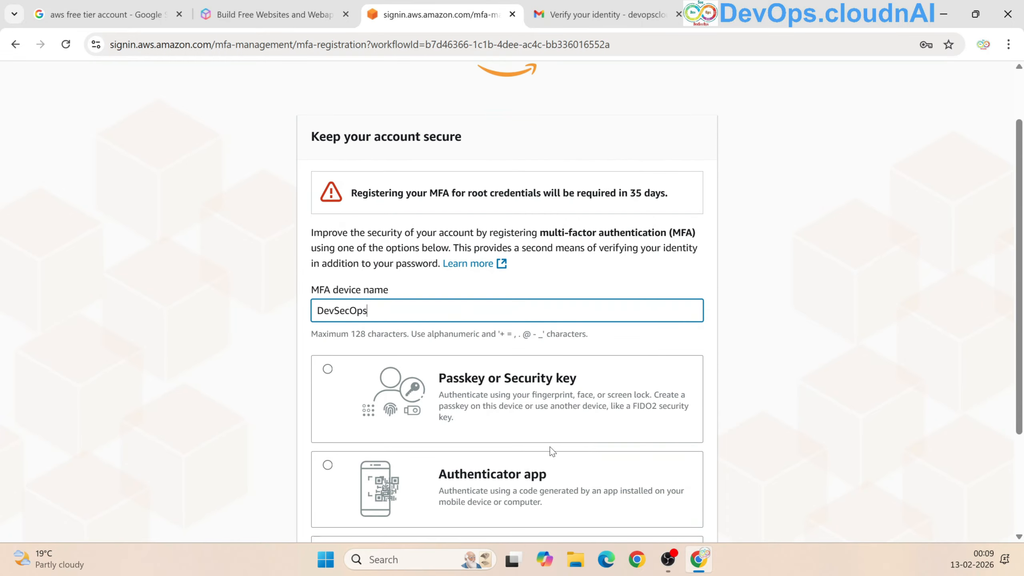
scroll(555, 477, "down", 1)
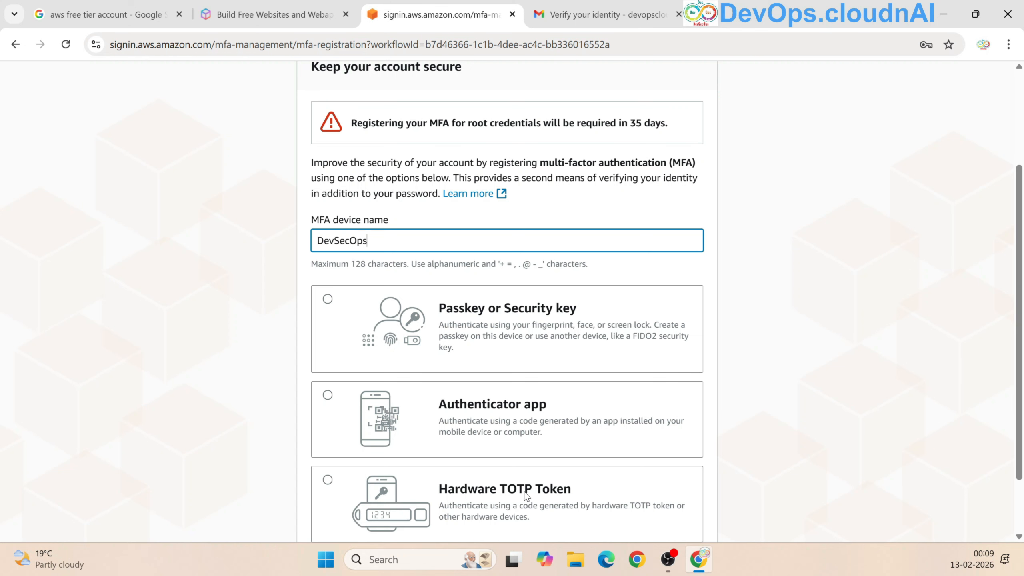
scroll(578, 478, "down", 2)
scroll(578, 502, "up", 4)
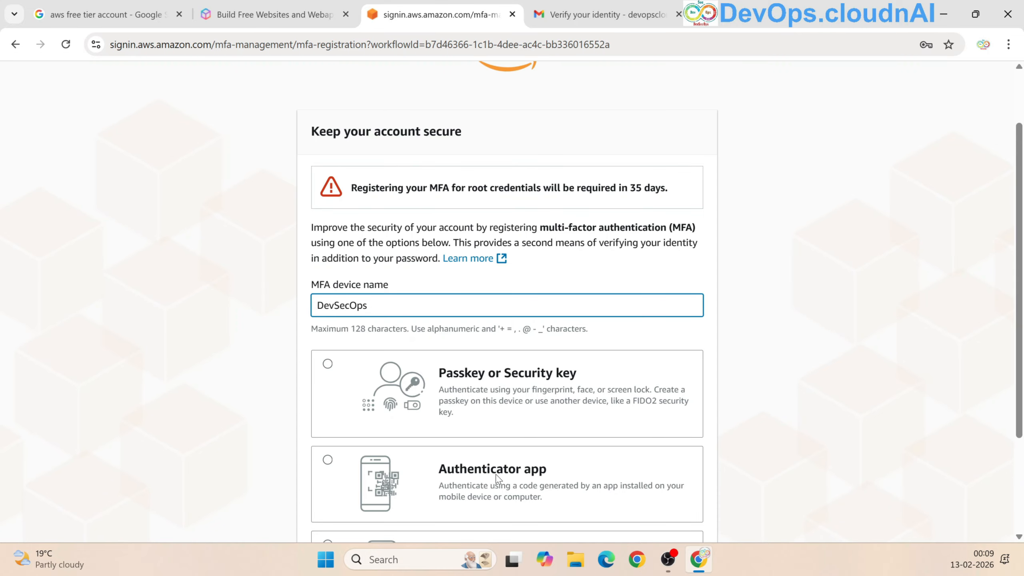
scroll(460, 468, "down", 2)
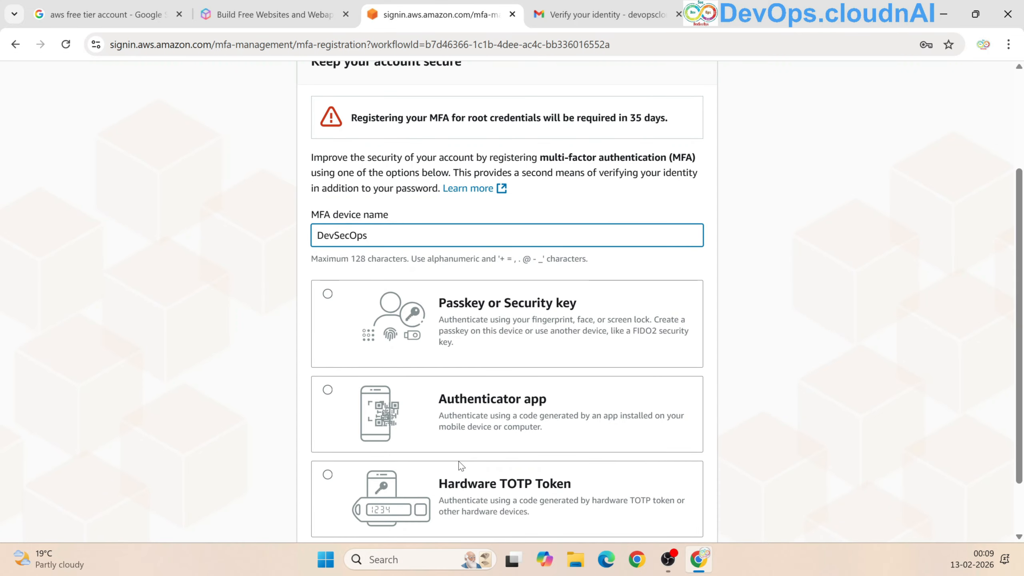
Step: Choose Authenticator app as the MFA type and open the Play Store on the phone
left_click(327, 390)
scroll(339, 398, "down", 2)
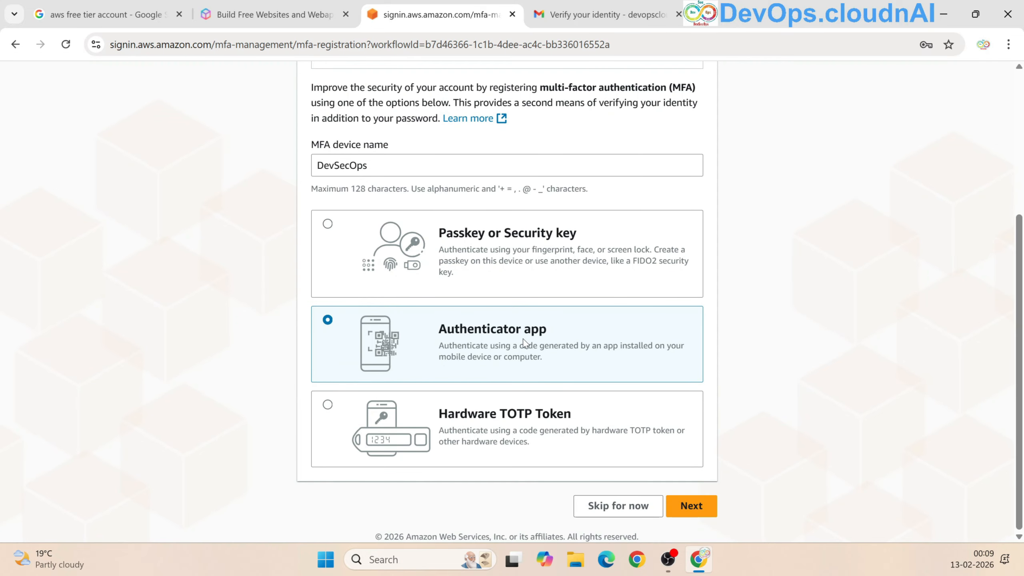
left_click(683, 509)
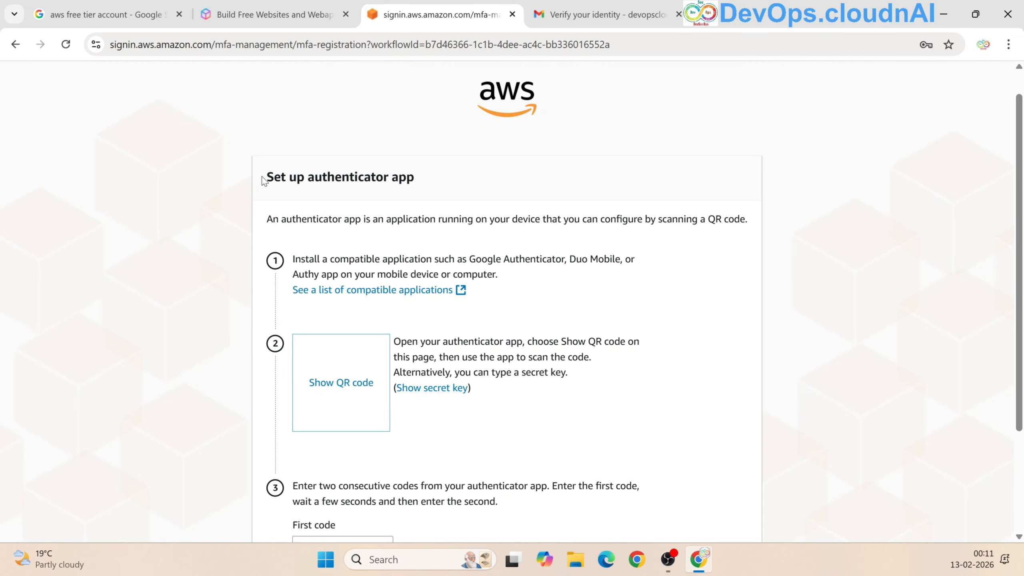
left_click_drag(263, 180, 441, 178)
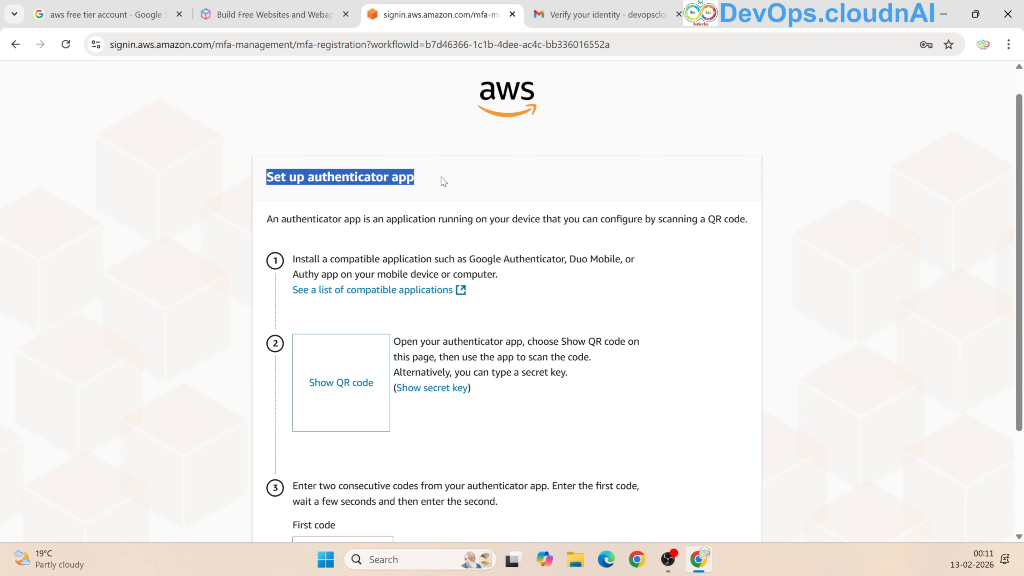
scroll(219, 243, "down", 3)
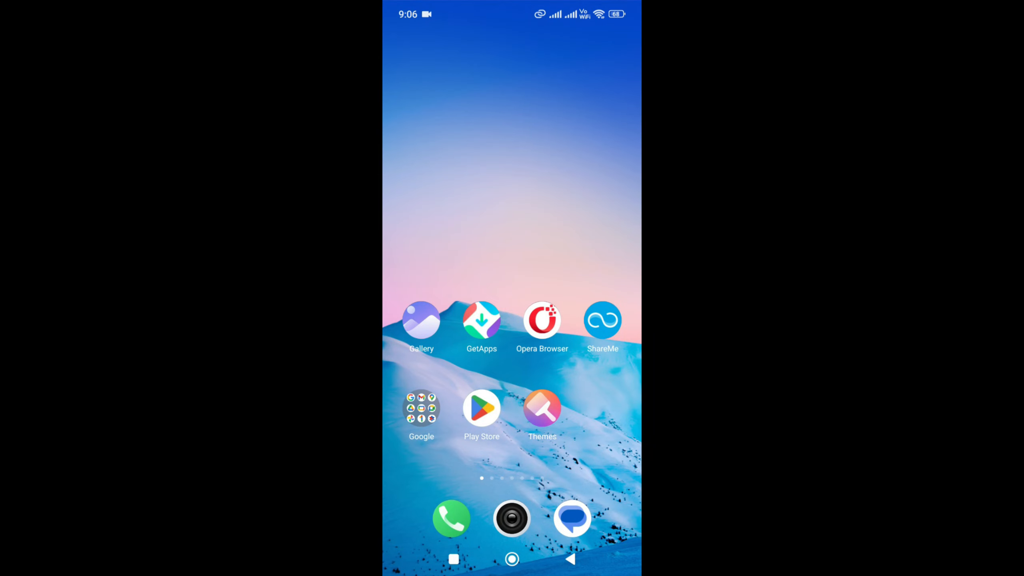
left_click(481, 408)
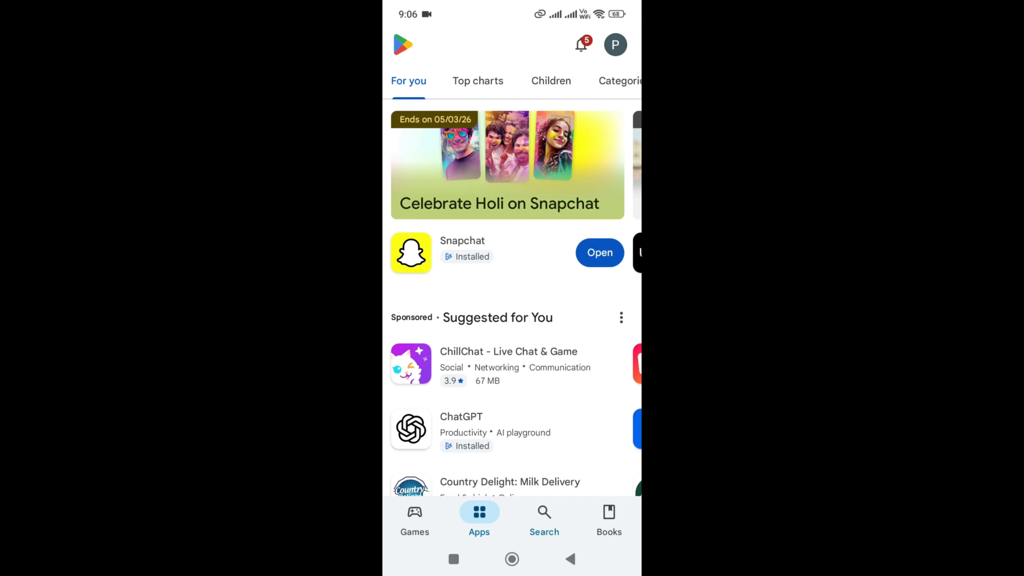
Step: Search the Play Store for authenticator and open the Microsoft Authenticator details page
left_click(544, 518)
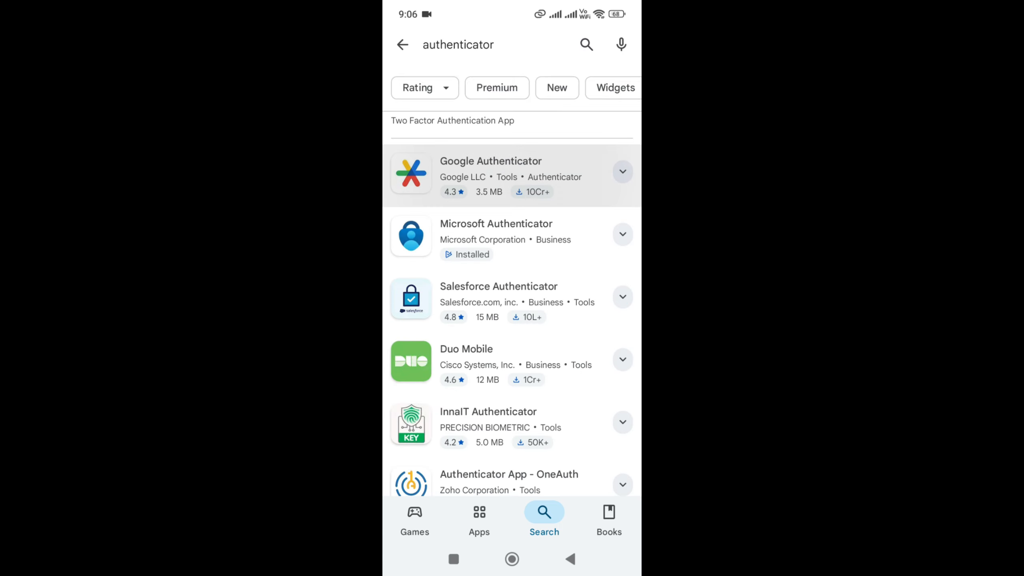
scroll(508, 218, "down", 1)
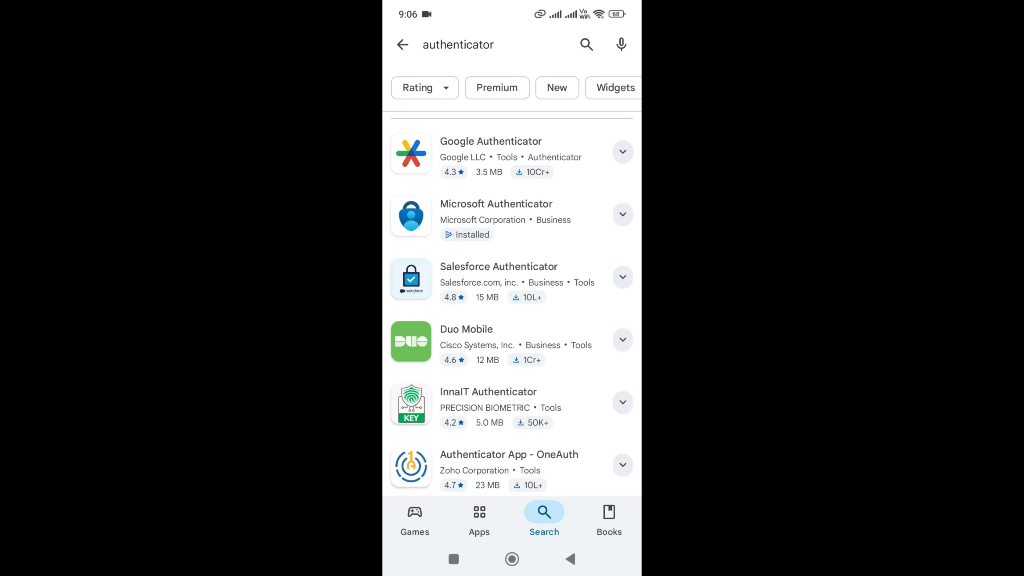
left_click(496, 214)
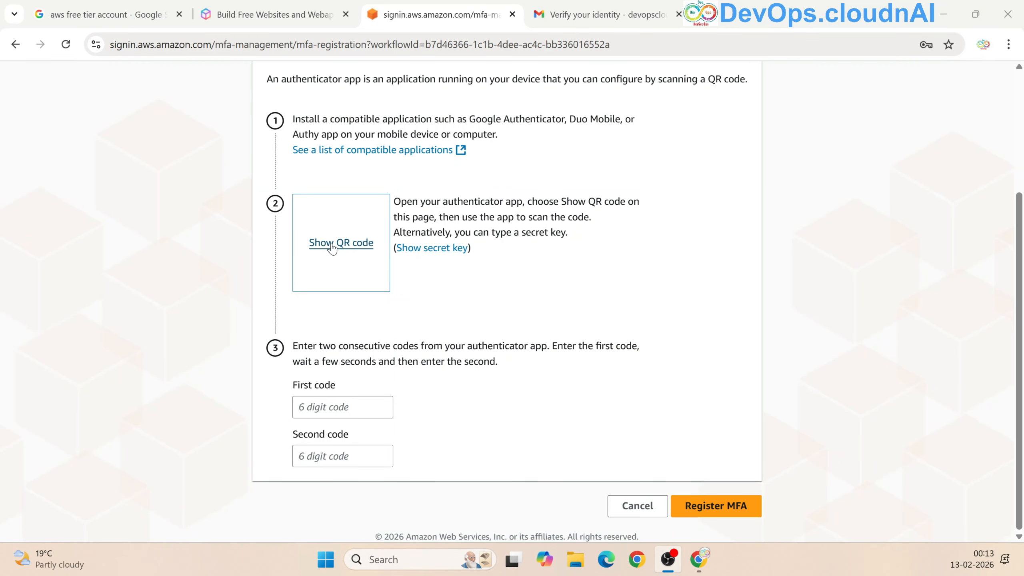
Step: Show the QR code, enter two consecutive authenticator codes, and register the MFA device
left_click(342, 245)
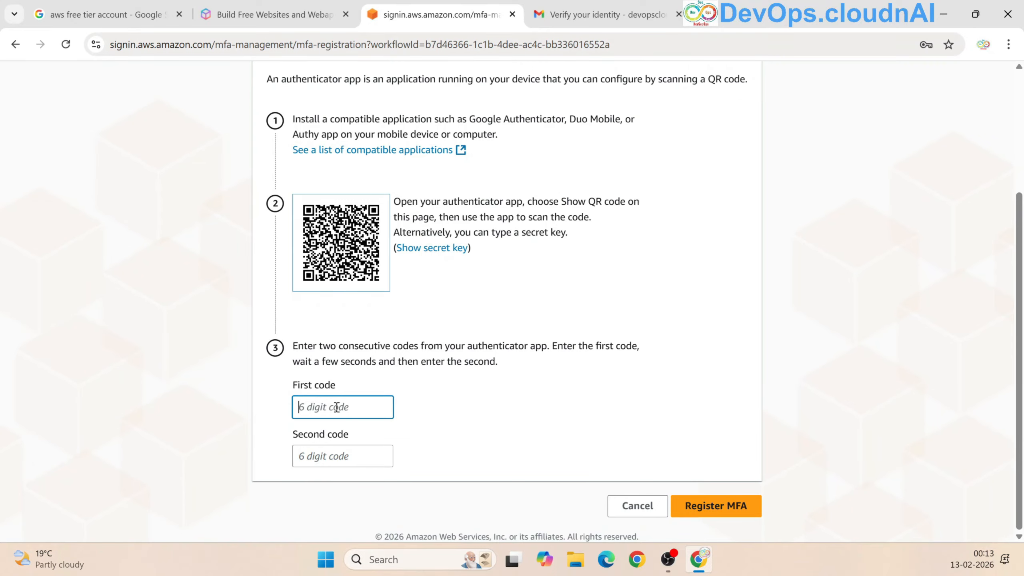
left_click(346, 458)
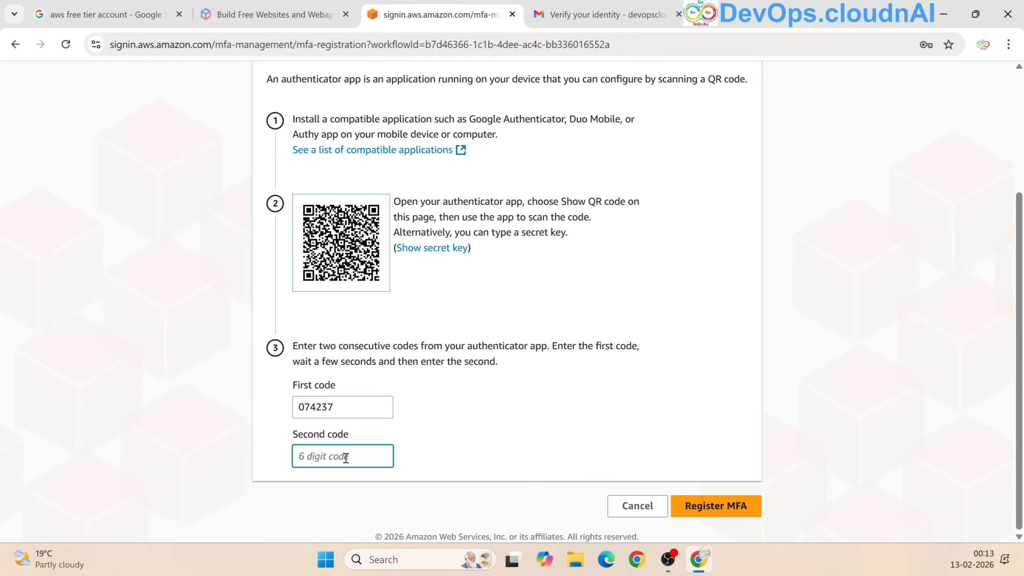
left_click(716, 506)
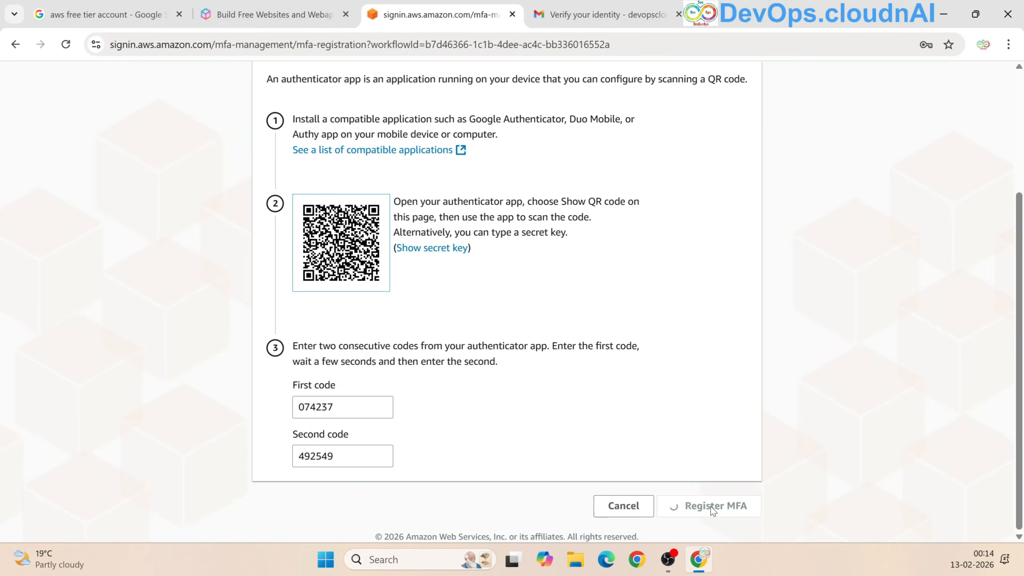
Step: Acknowledge the MFA registration success message and continue to the console
left_click_drag(213, 249, 512, 248)
left_click(554, 247)
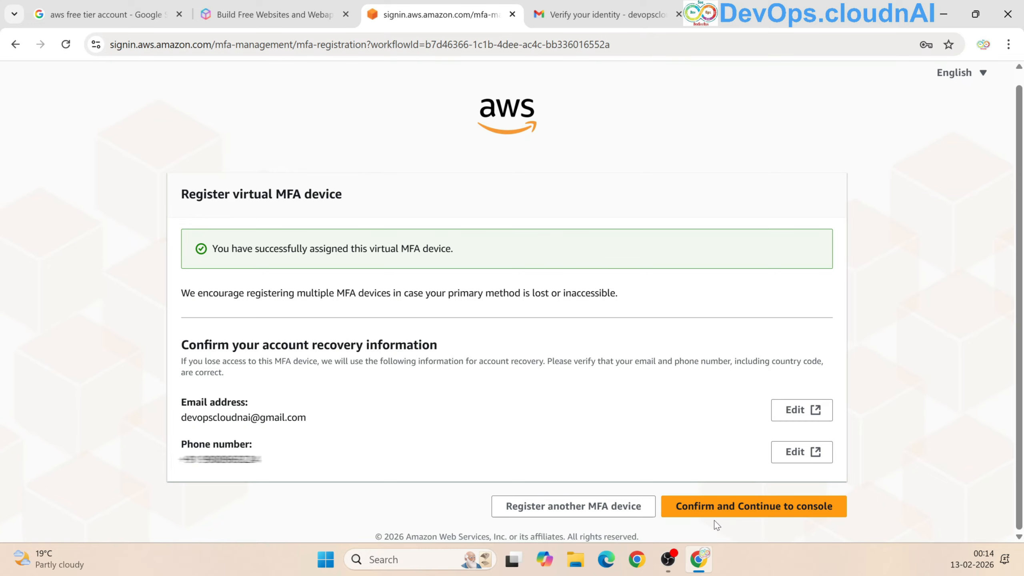
left_click(786, 510)
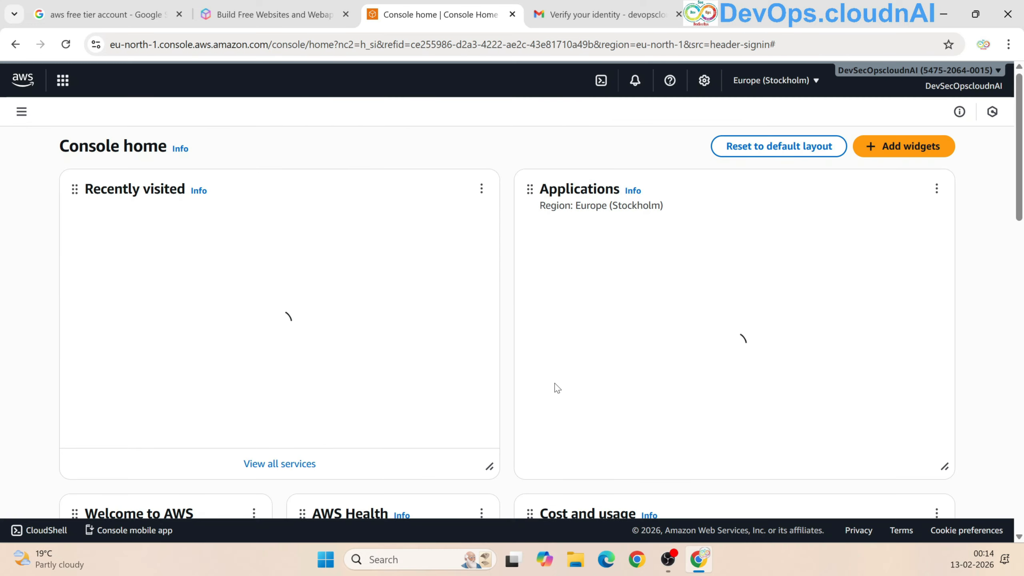